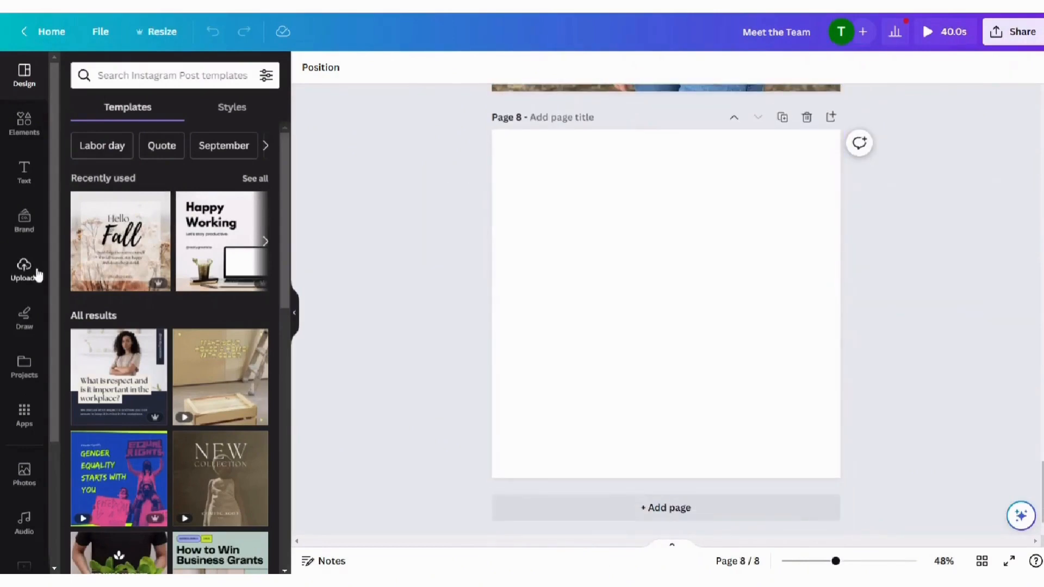
Step: Fill blank page 8 with the first uploaded photo of the woman and reposition it within the square crop
click(36, 270)
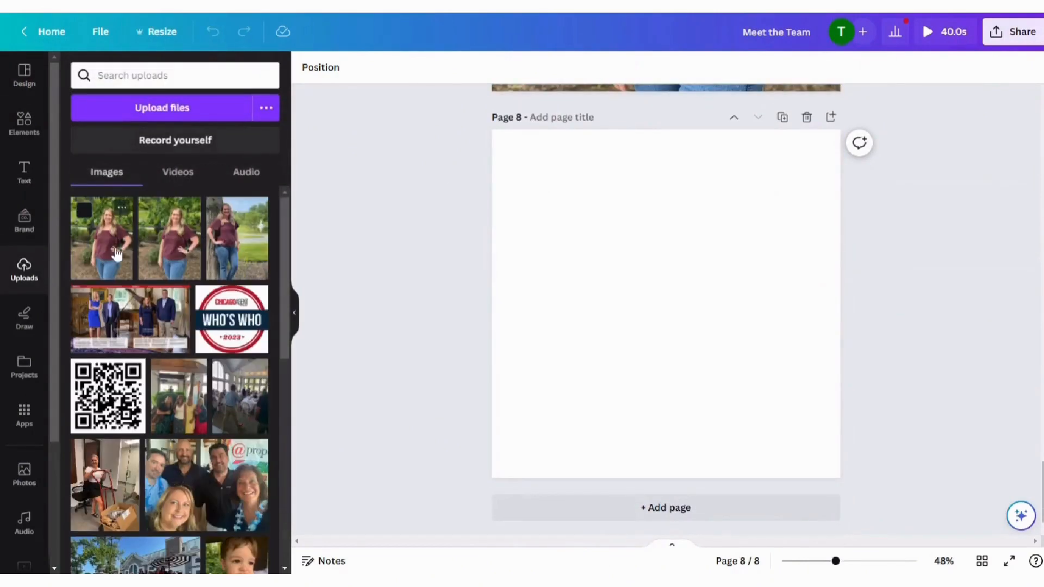
drag(122, 256, 625, 244)
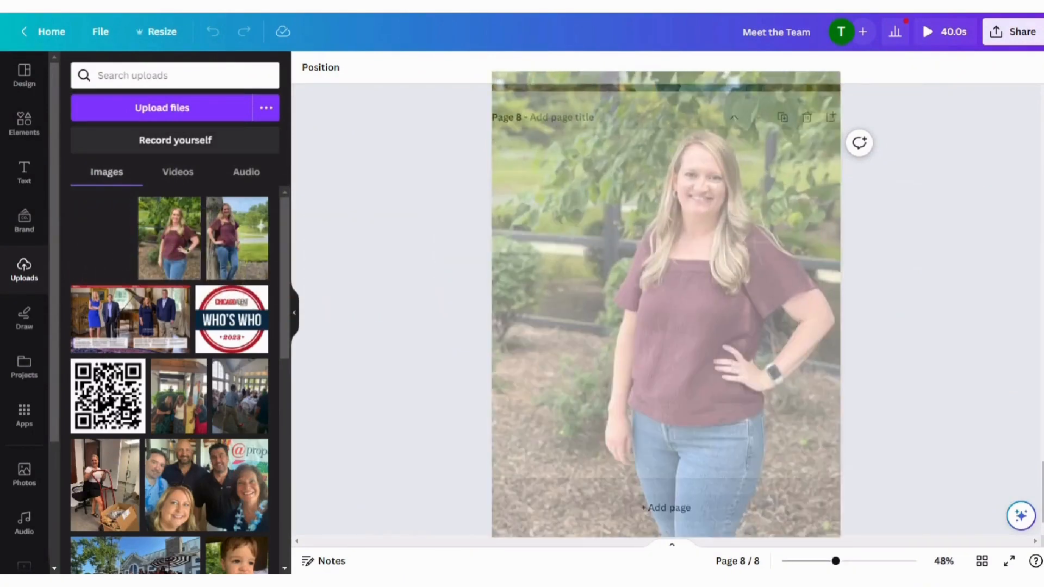
double_click(712, 272)
mouse_move(710, 270)
mouse_down()
mouse_move(706, 204)
mouse_move(705, 254)
mouse_up()
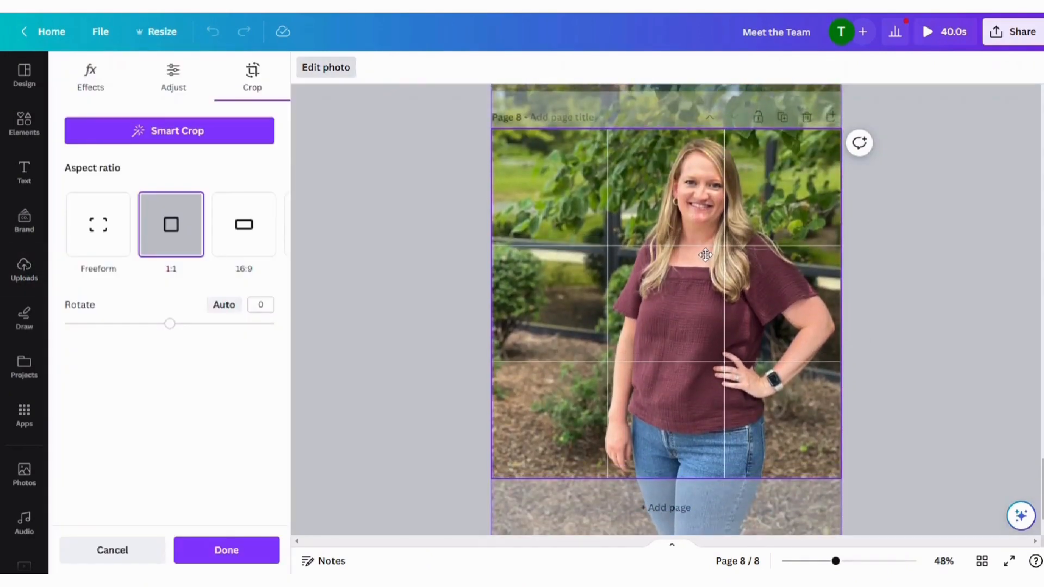
click(934, 228)
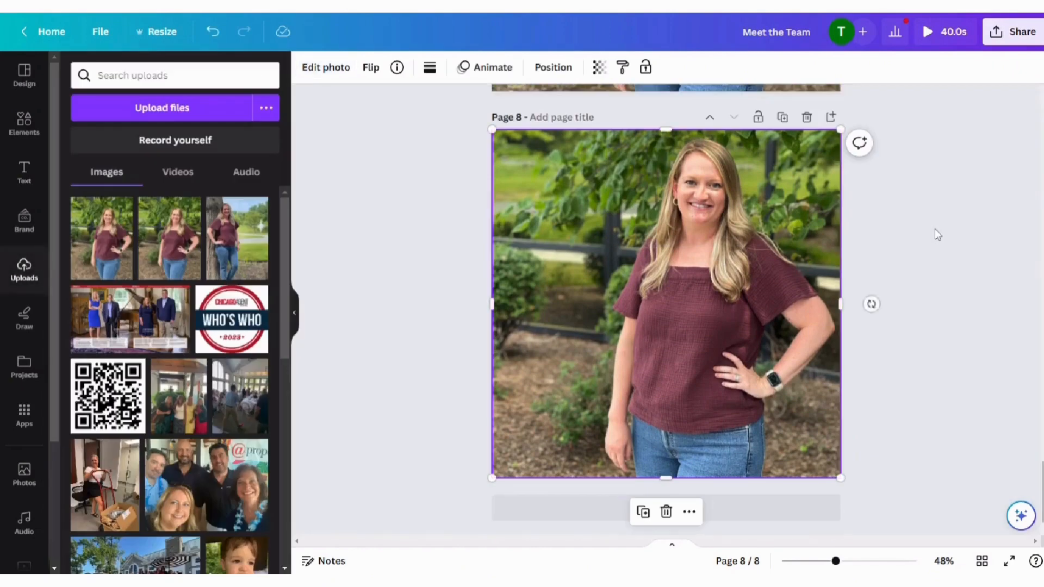
Step: Add a heading reading "MEET" in the upper-left area of the photo, sized about 71
click(24, 173)
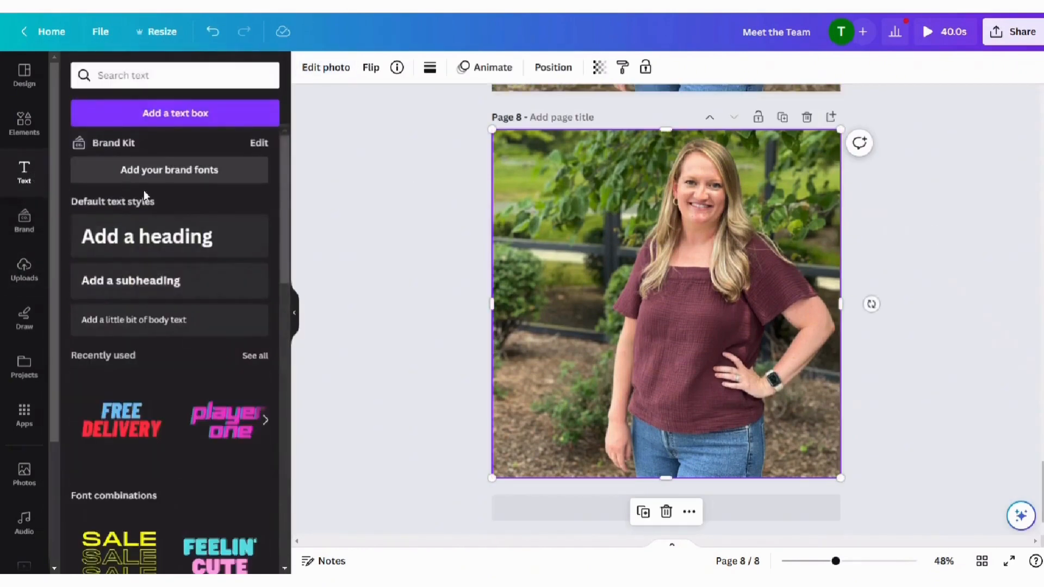
click(154, 242)
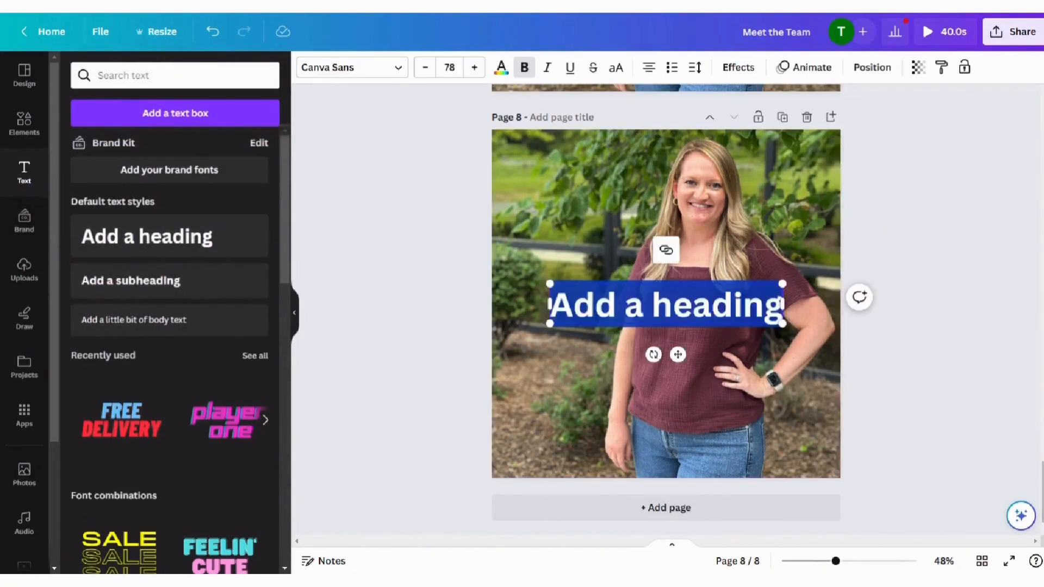
drag(659, 320, 617, 201)
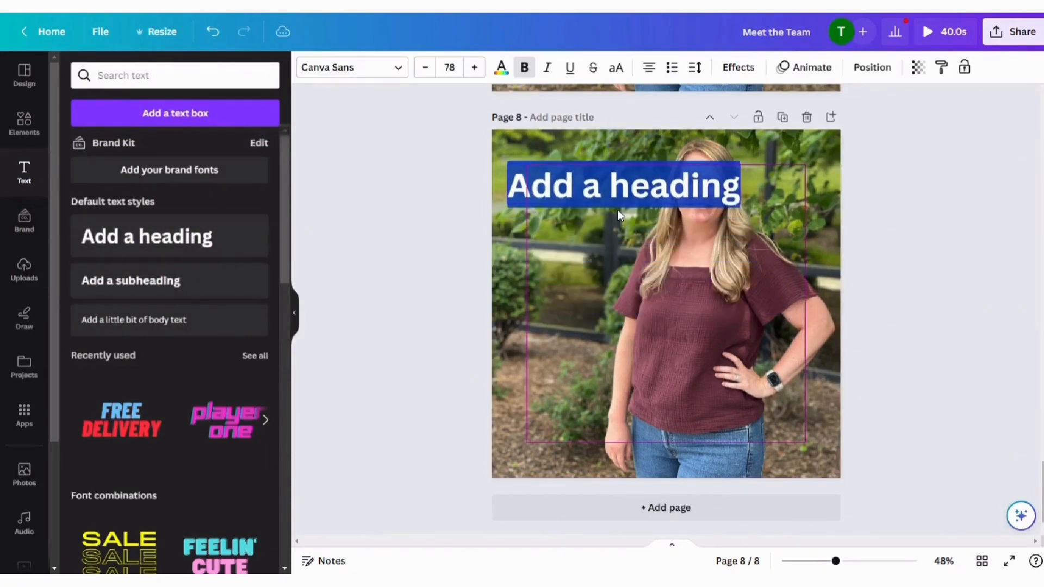
drag(740, 203, 659, 190)
text(MEET)
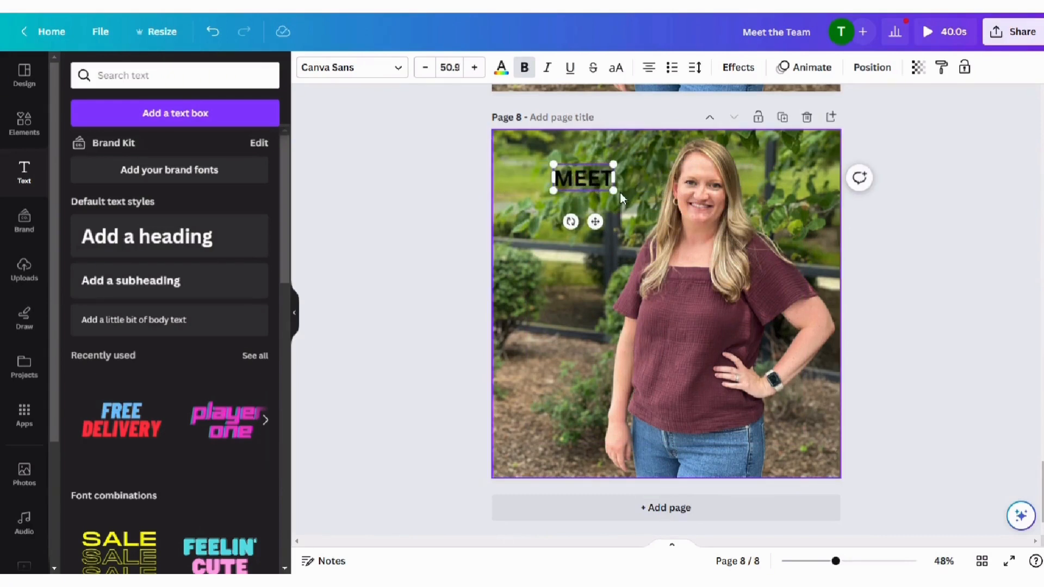
drag(614, 191, 406, 122)
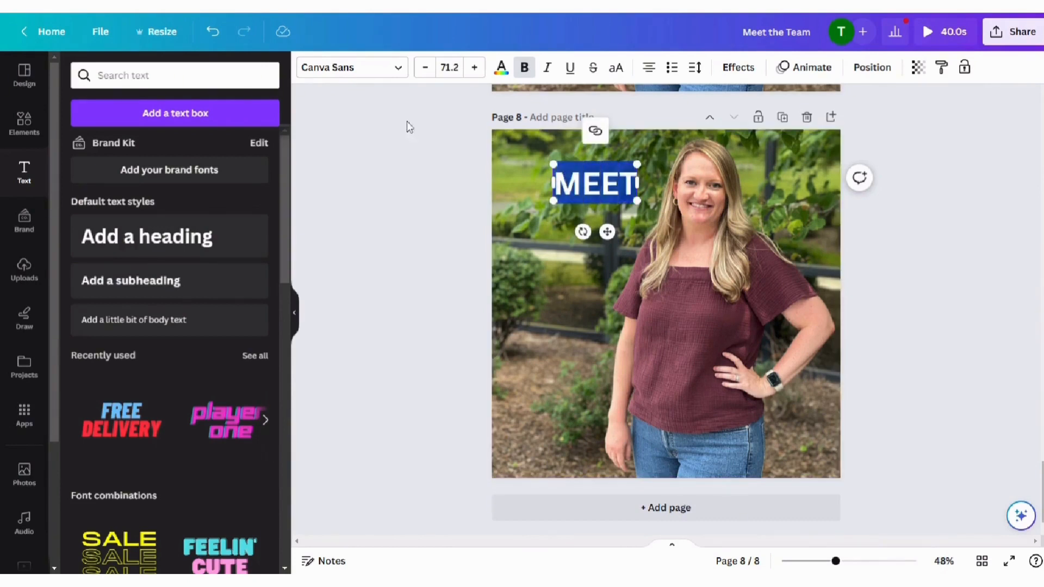
Step: Set the MEET heading in white Intro Rust and move it closer to the photo's upper-left corner
click(359, 69)
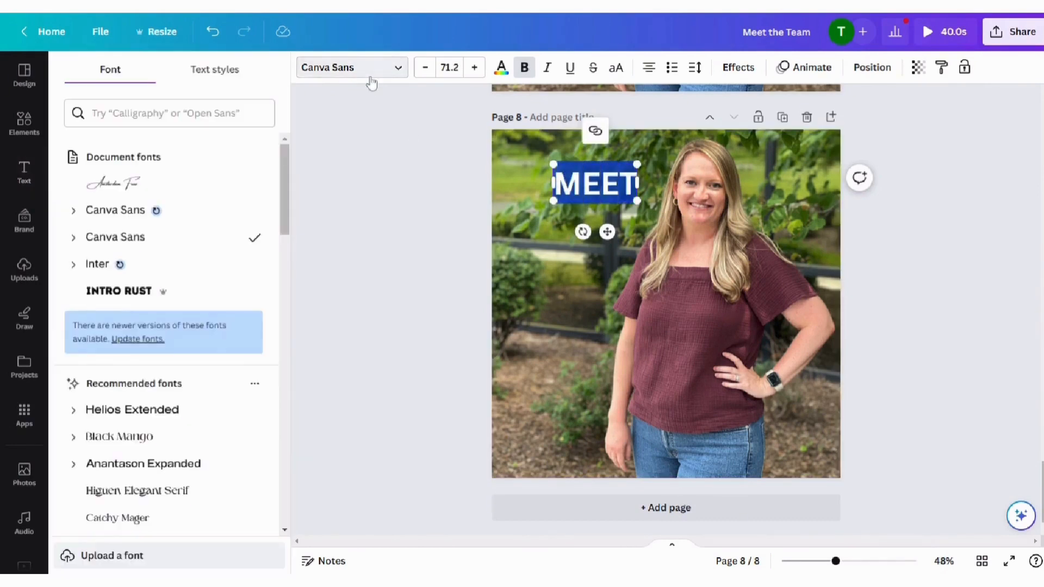
click(163, 291)
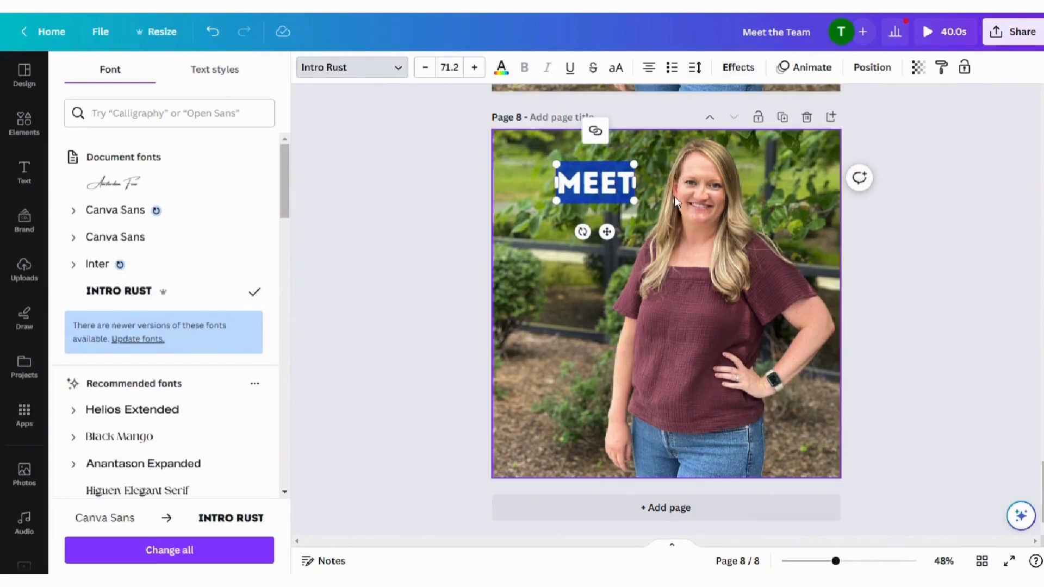
click(652, 150)
drag(604, 181, 569, 175)
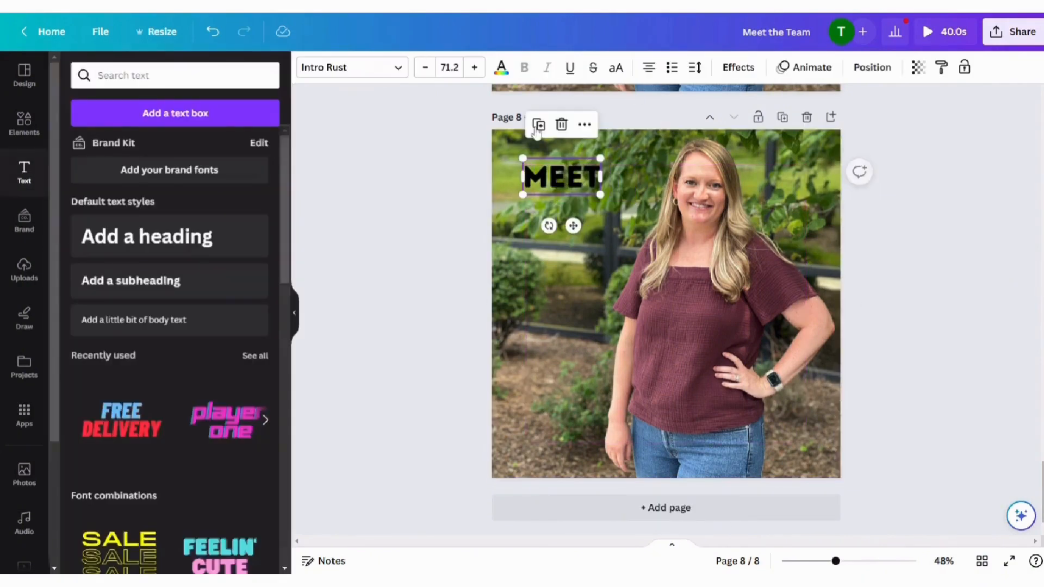
click(501, 67)
click(228, 149)
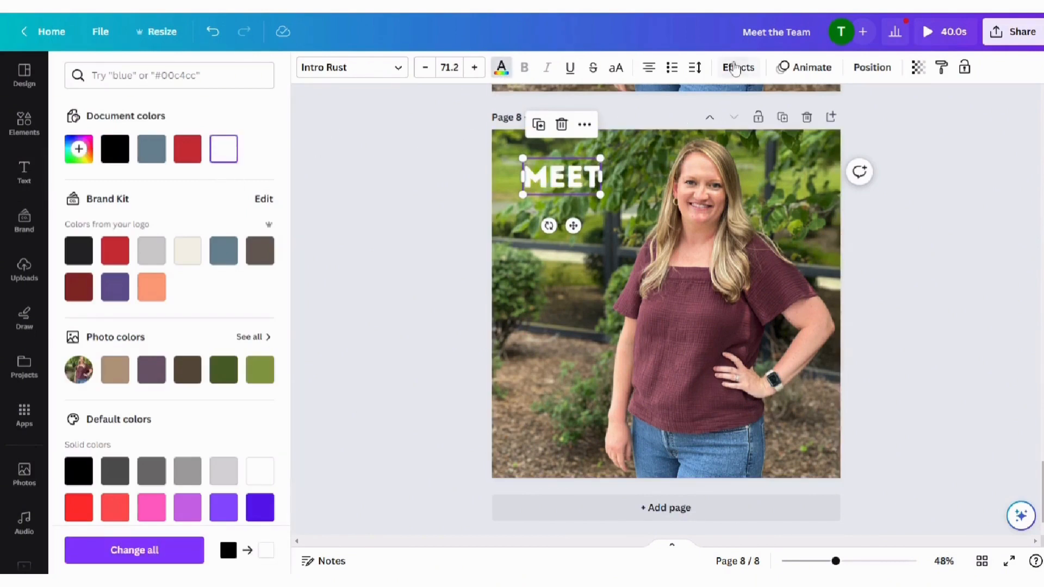
Step: Give MEET a black shadow with offset 62 and transparency 100, and enlarge the heading to about size 80 nearer the corner
click(734, 67)
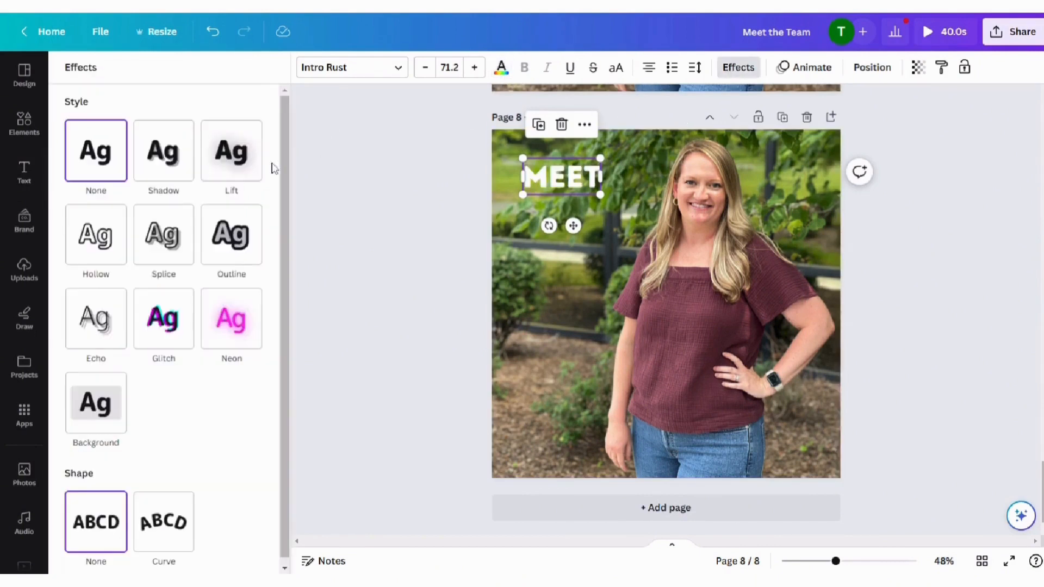
click(169, 166)
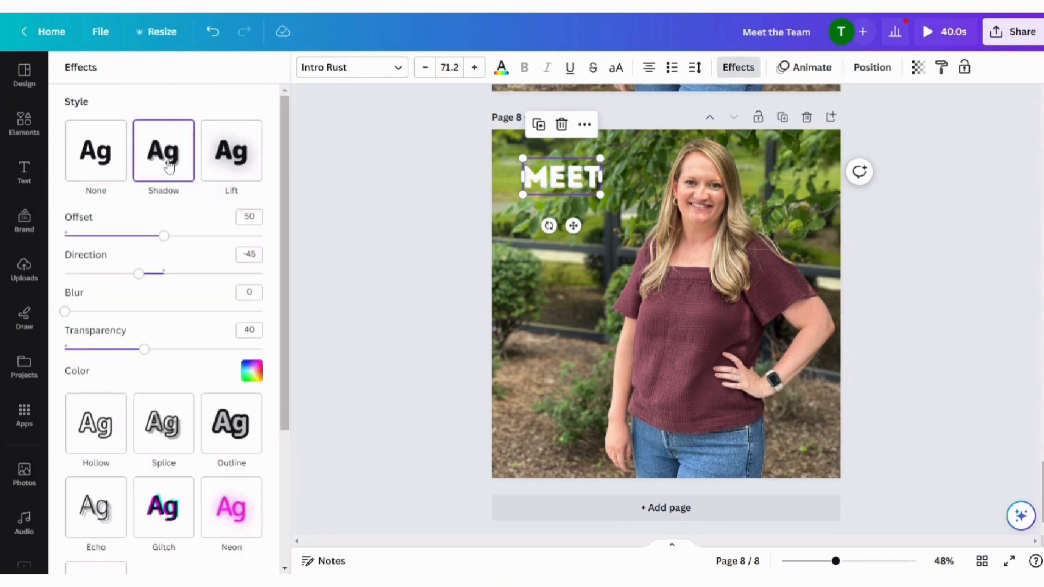
click(251, 371)
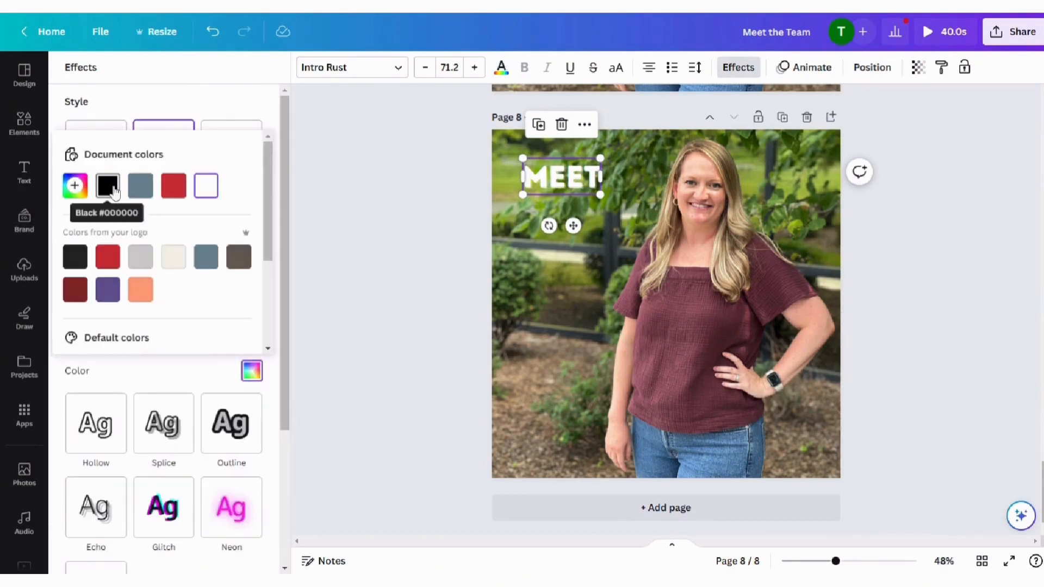
click(111, 192)
click(162, 90)
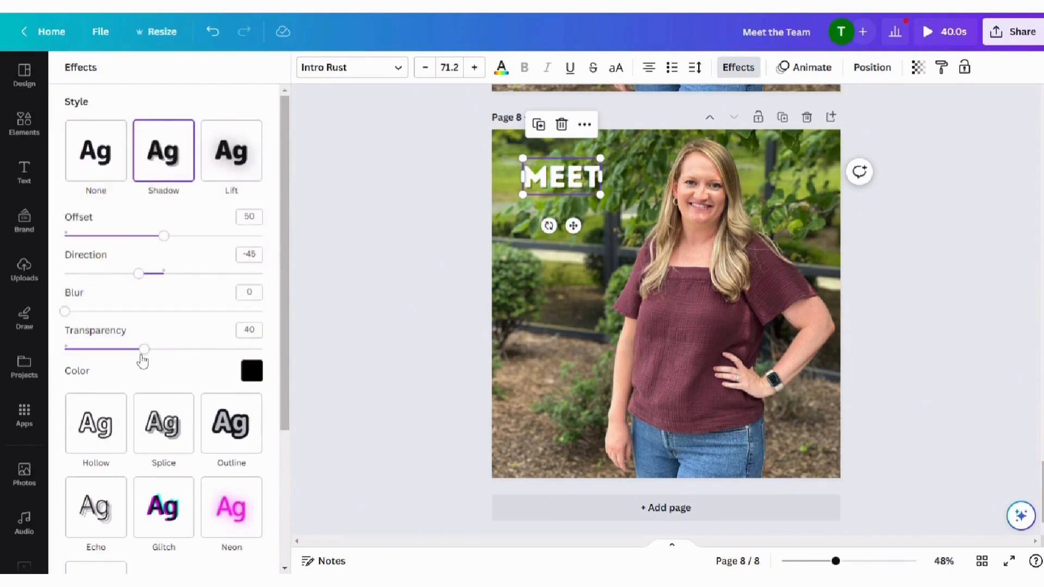
drag(142, 361, 289, 365)
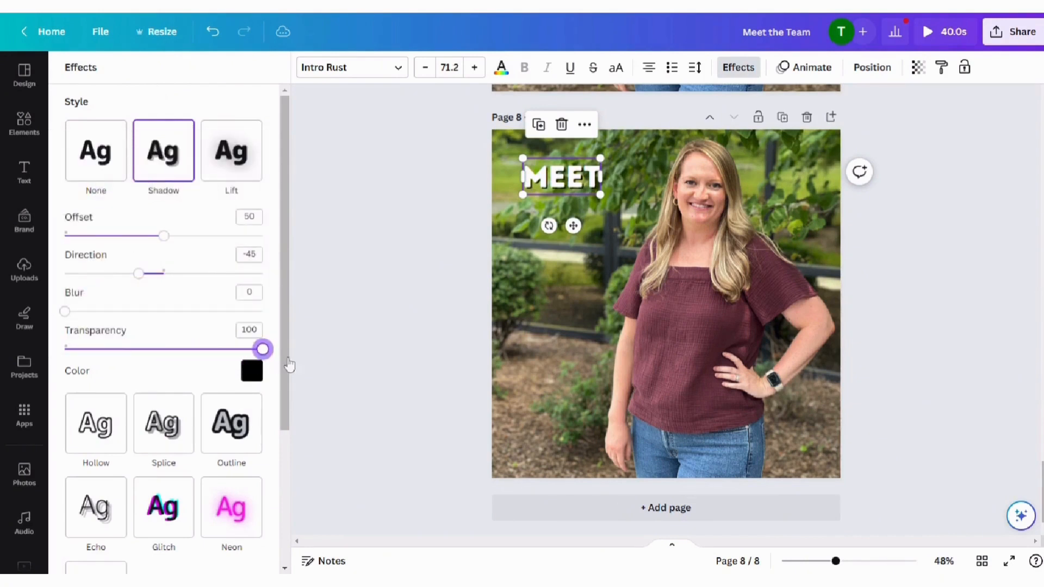
drag(164, 235, 187, 236)
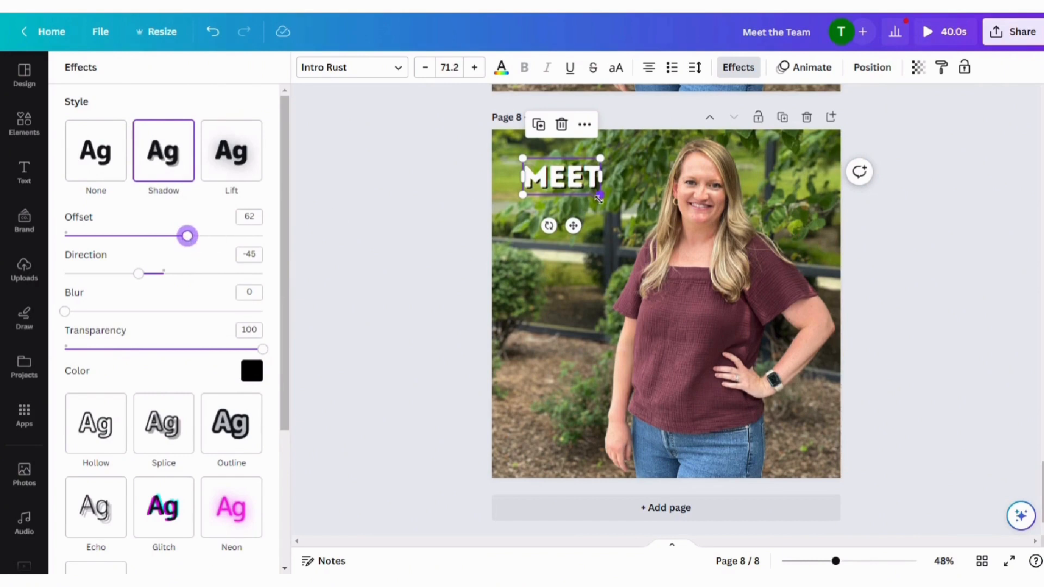
drag(599, 199, 556, 180)
click(631, 233)
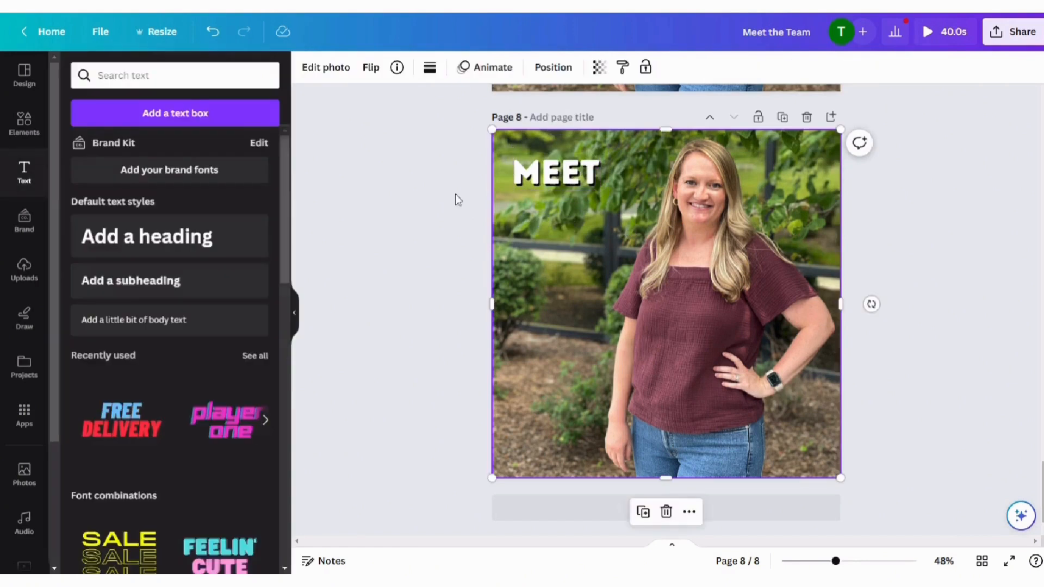
Step: Add a second heading just below MEET, shrink it to about size 53 and set its font to Amsterdam Four
click(143, 237)
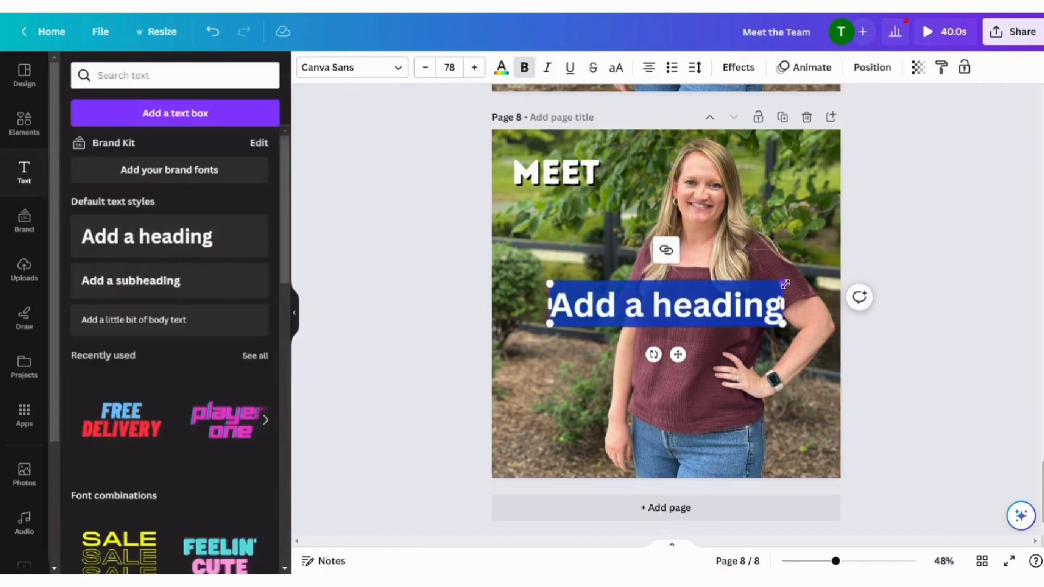
drag(785, 282, 707, 297)
drag(647, 326, 624, 222)
click(338, 77)
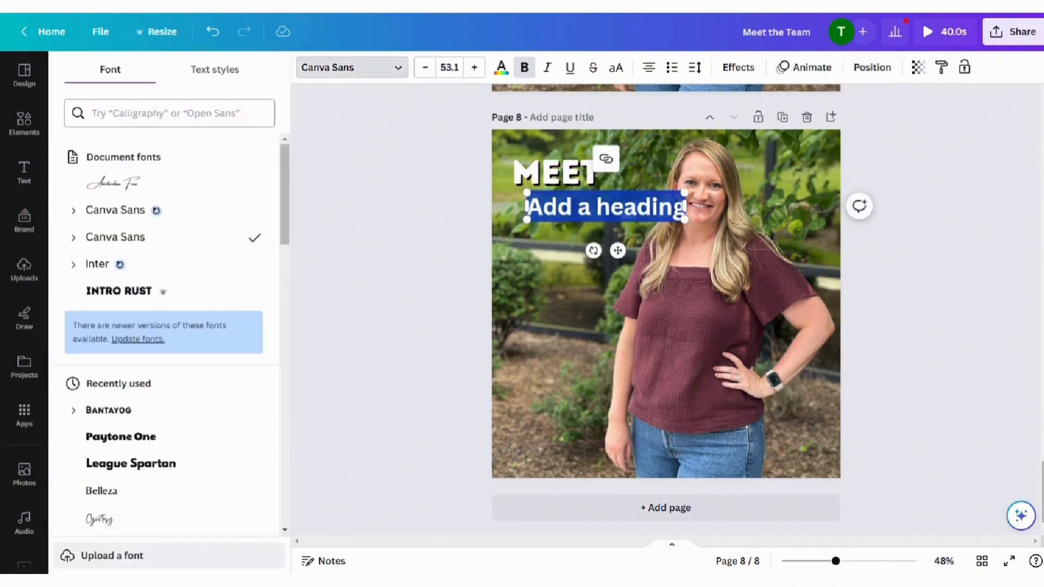
click(141, 189)
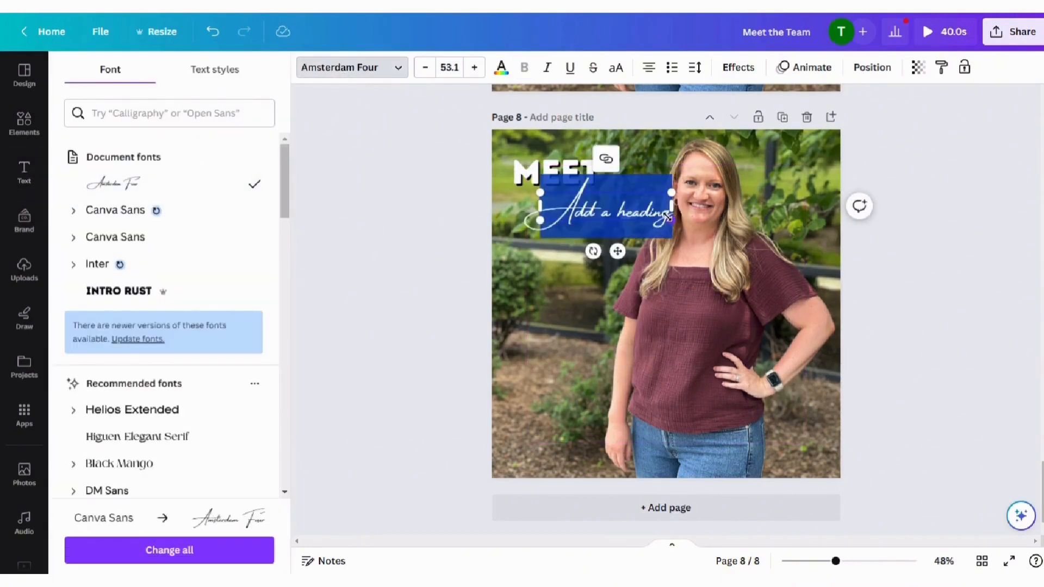
Step: Replace the script heading's text with the team member's first name and enlarge it to about size 86, slightly overlapping MEET
key(ctrl+a)
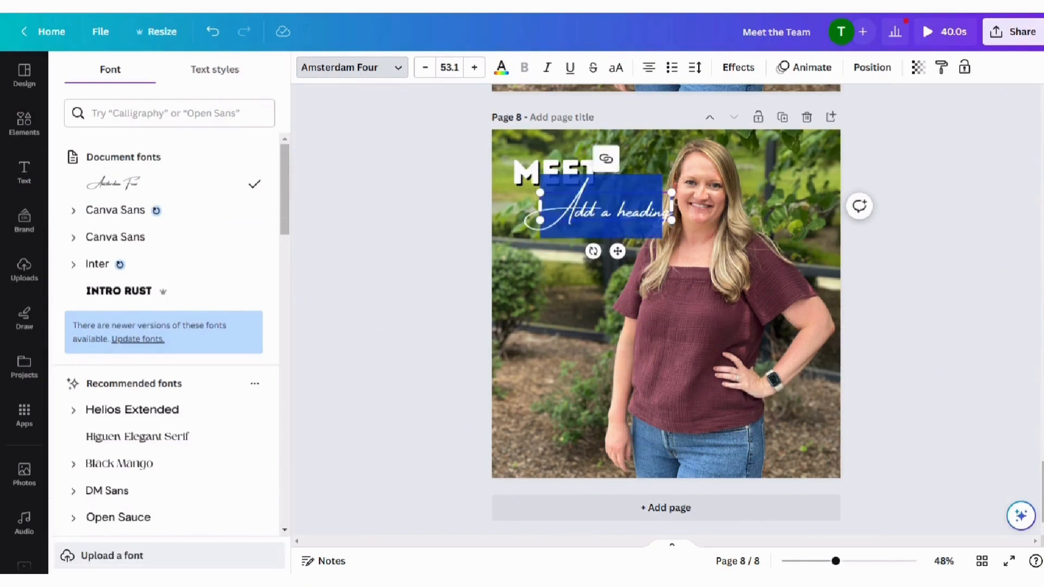
text(Tennyy)
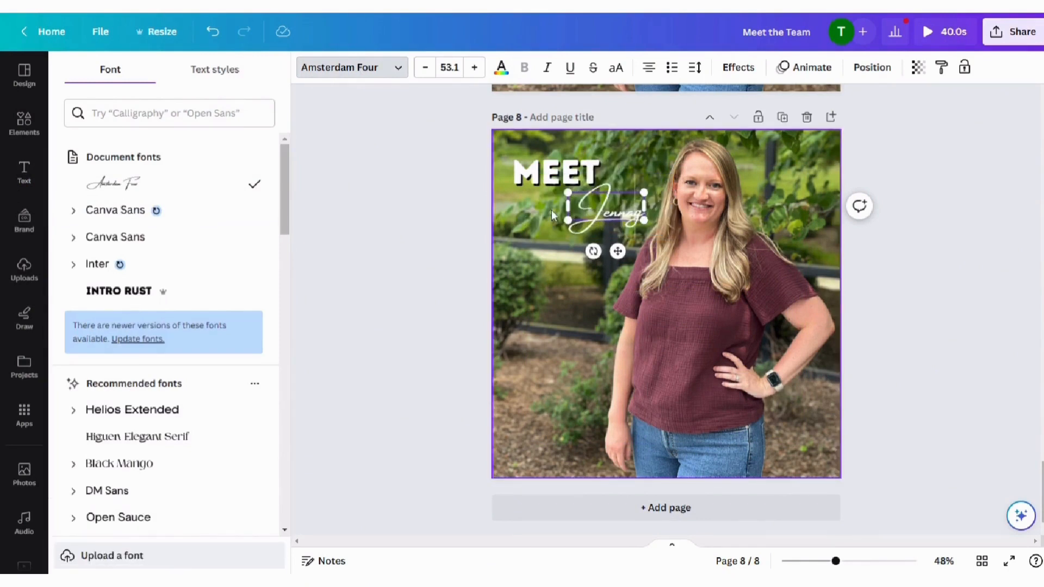
key(BackSpace)
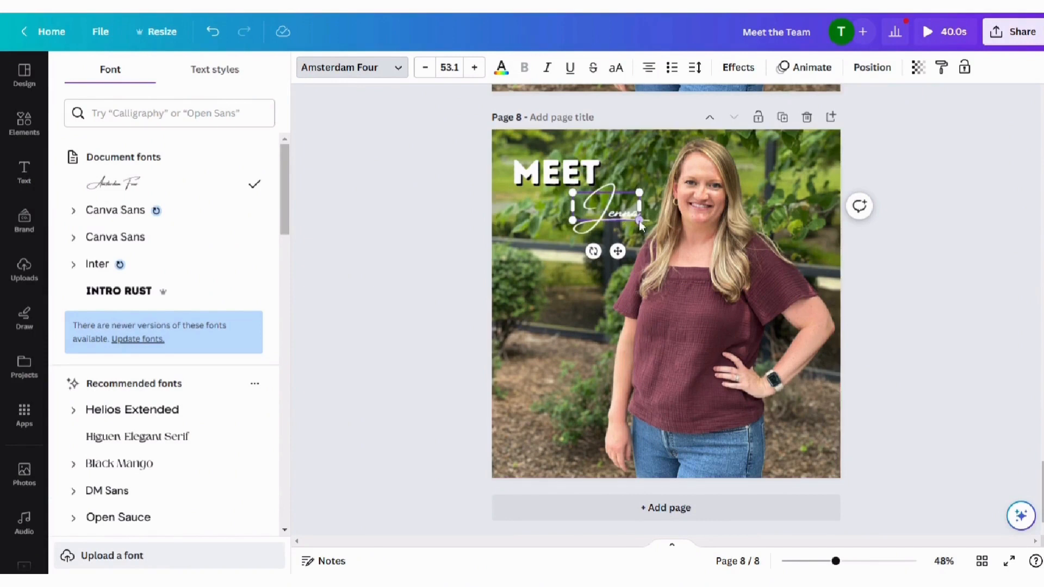
mouse_move(642, 218)
mouse_down()
mouse_move(681, 237)
mouse_move(629, 226)
mouse_up()
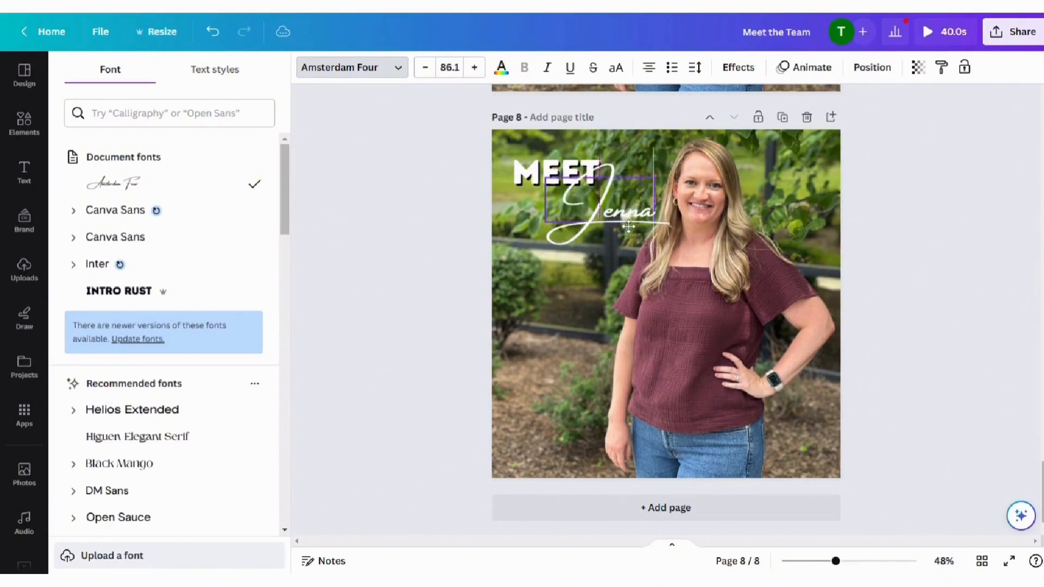
Step: Bring the MEET heading forward, in front of the script name
right_click(542, 171)
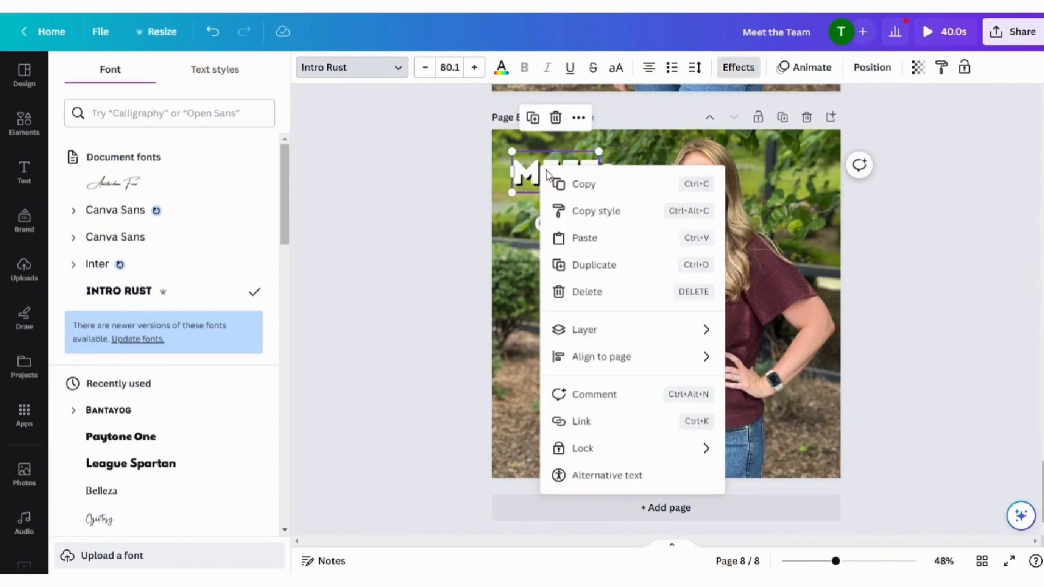
mouse_move(580, 336)
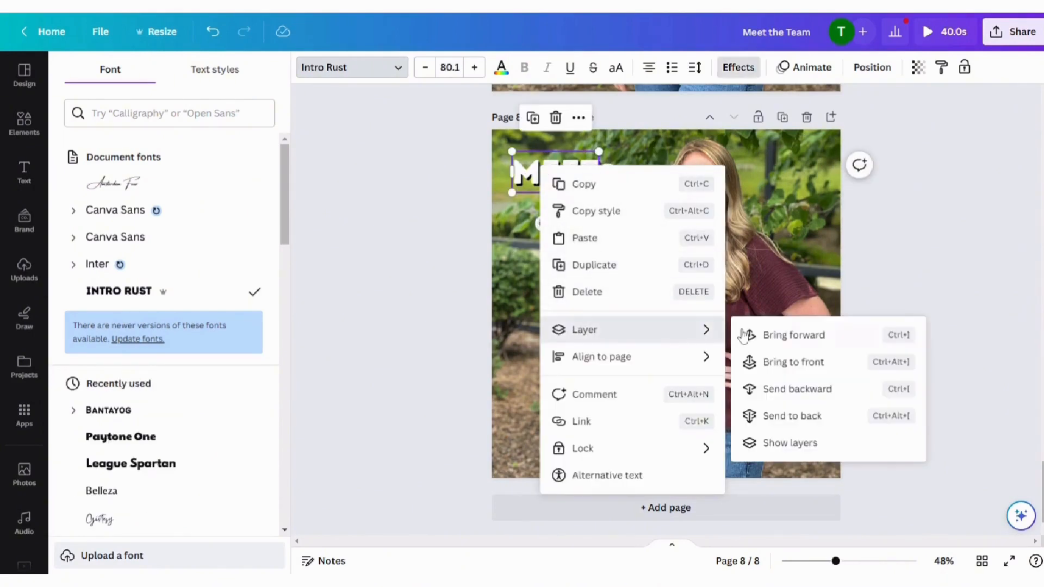
click(764, 335)
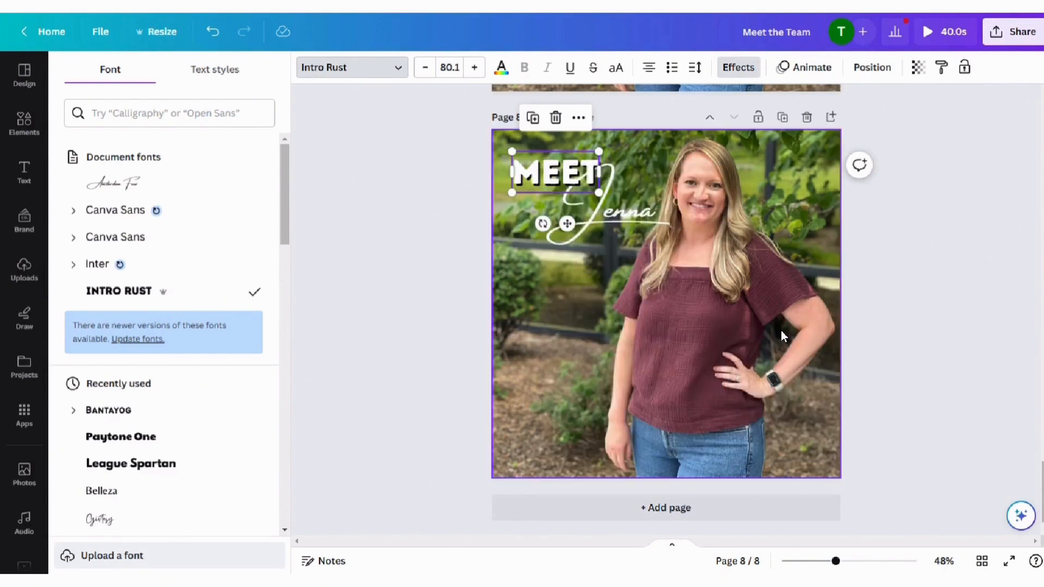
click(914, 255)
Step: Apply a black shadow to the script name with transparency 95
click(628, 216)
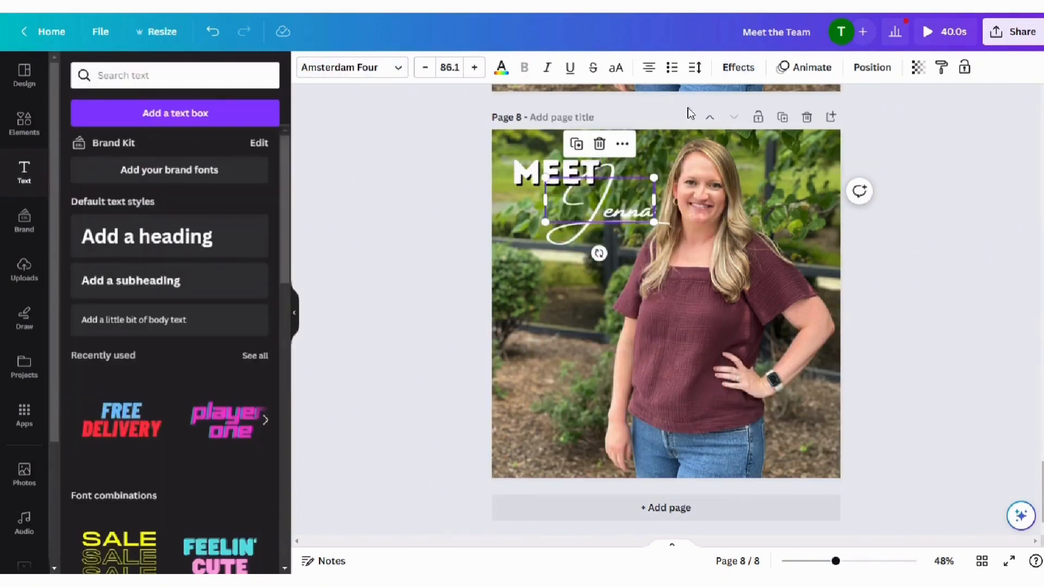
click(739, 67)
click(175, 175)
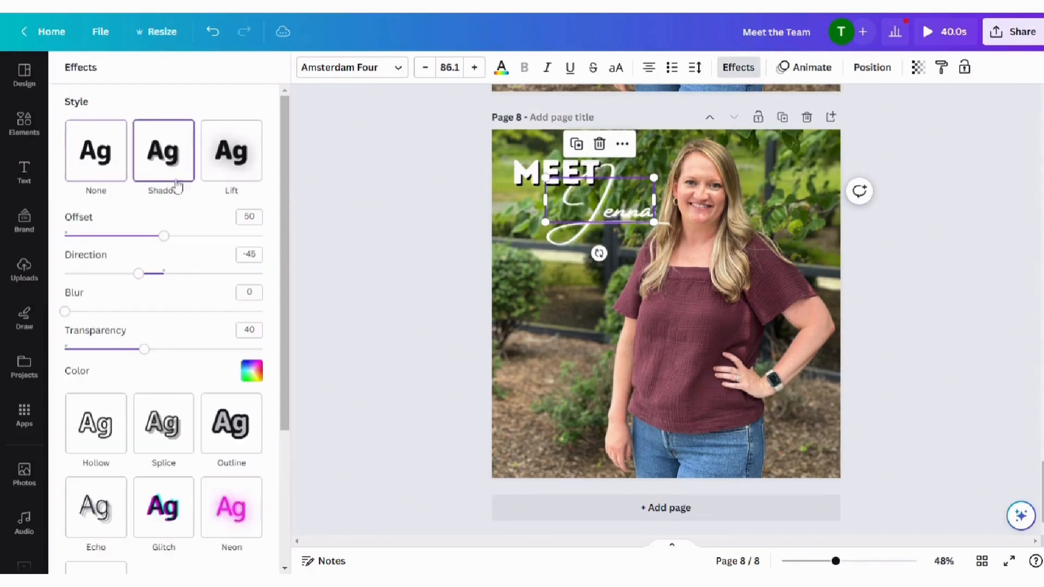
click(250, 373)
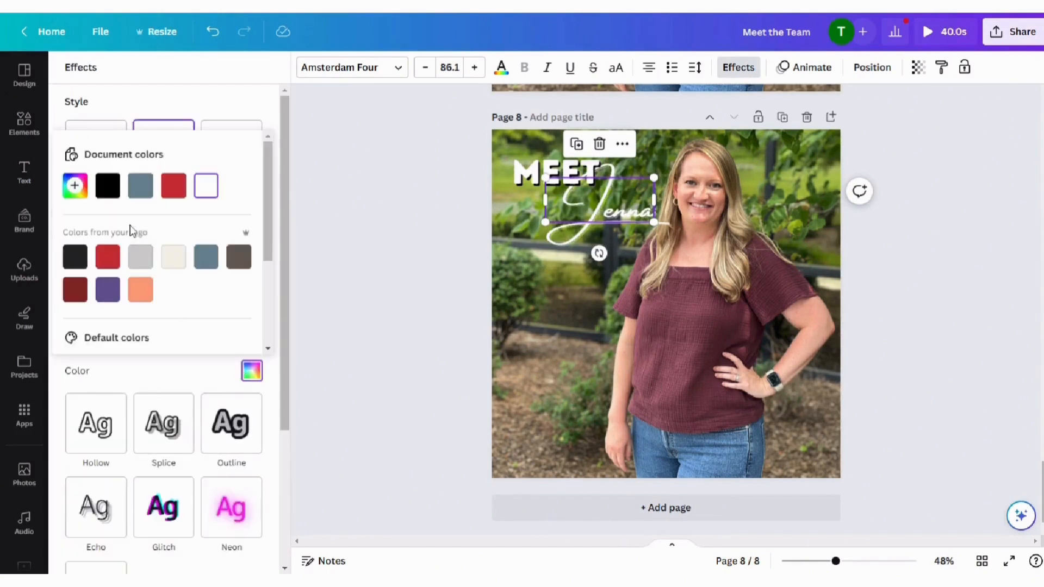
click(109, 186)
click(205, 111)
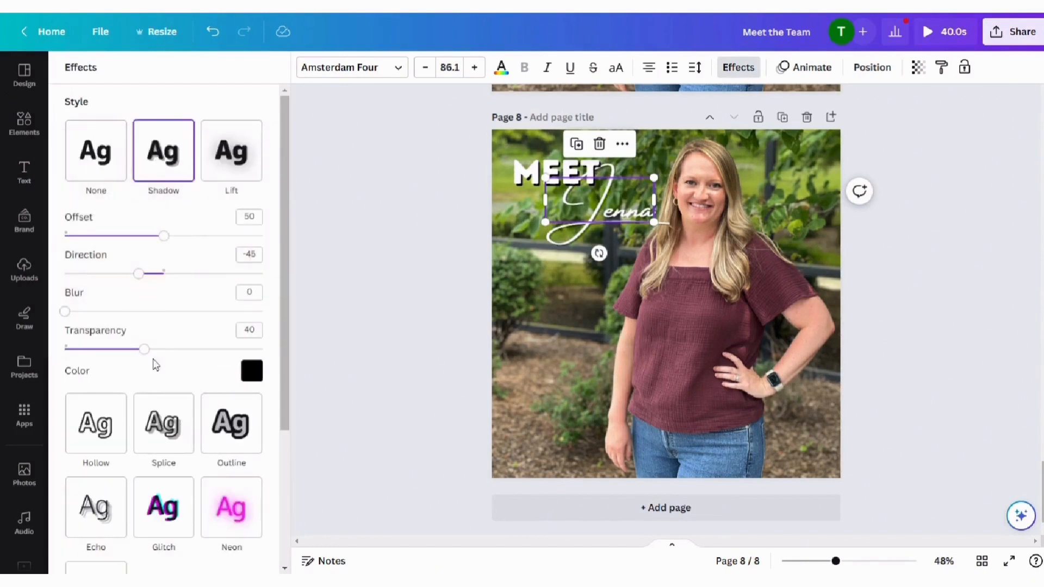
drag(144, 349, 252, 349)
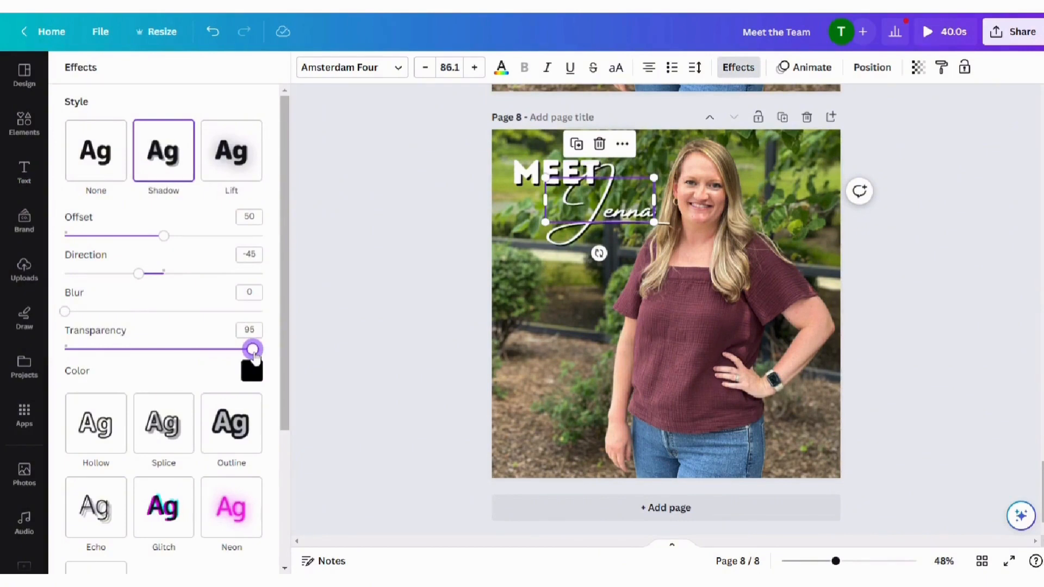
Step: Add the arch shape with the rounded top from the recently used elements to page 8
click(814, 282)
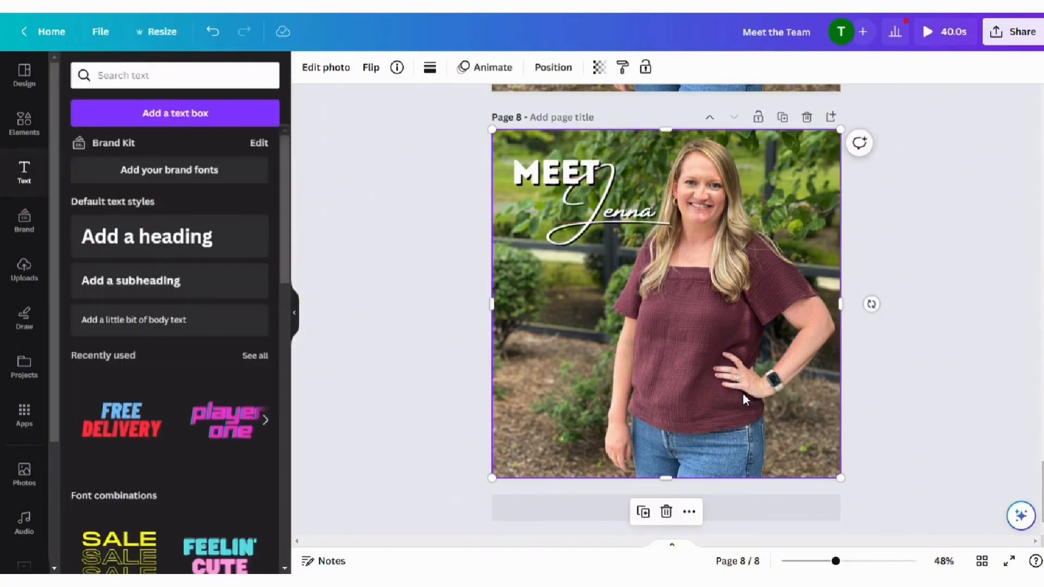
click(23, 129)
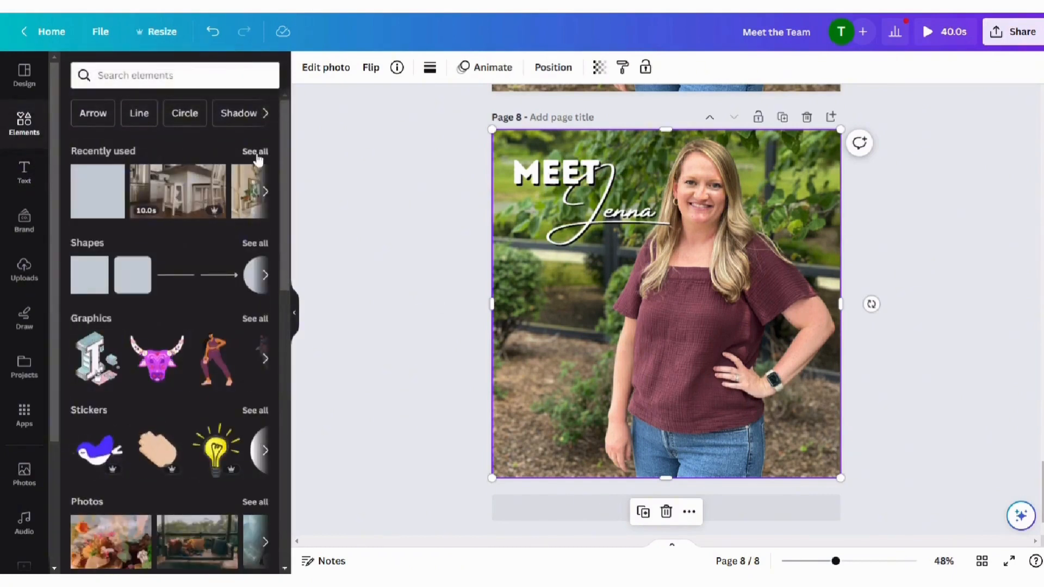
click(251, 243)
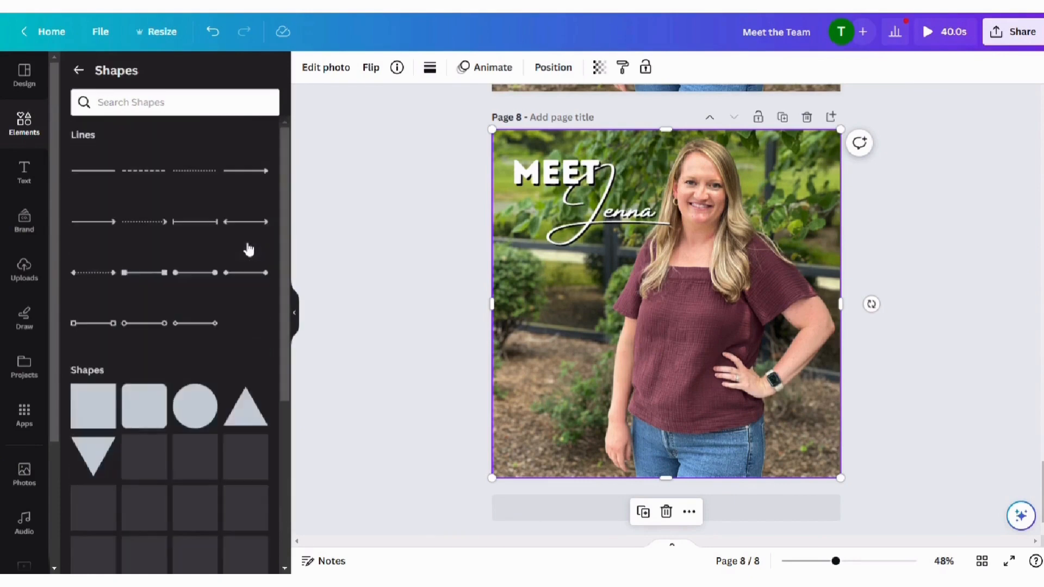
scroll(248, 249, down, 8)
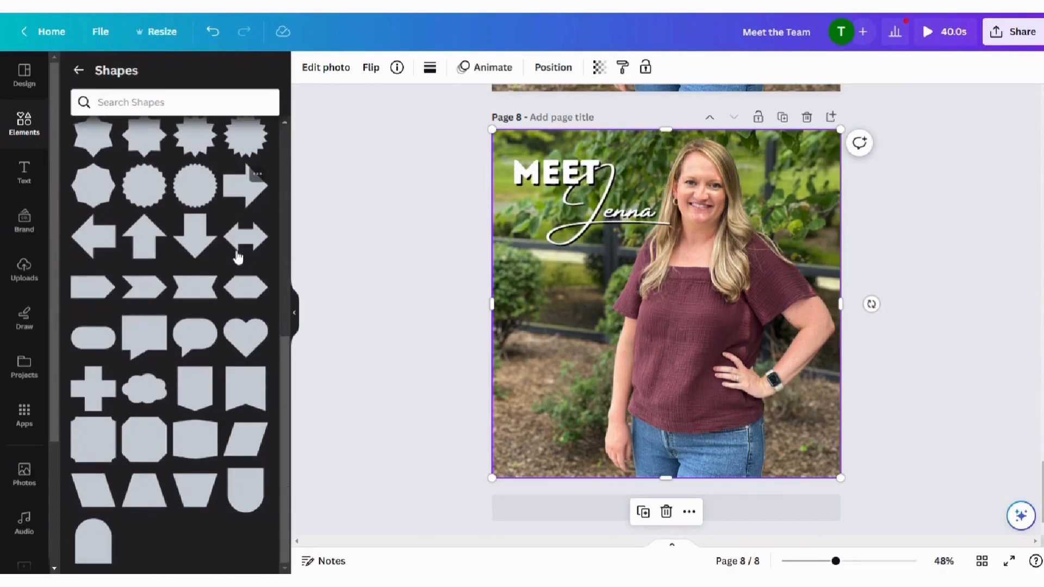
scroll(238, 257, up, 5)
click(80, 72)
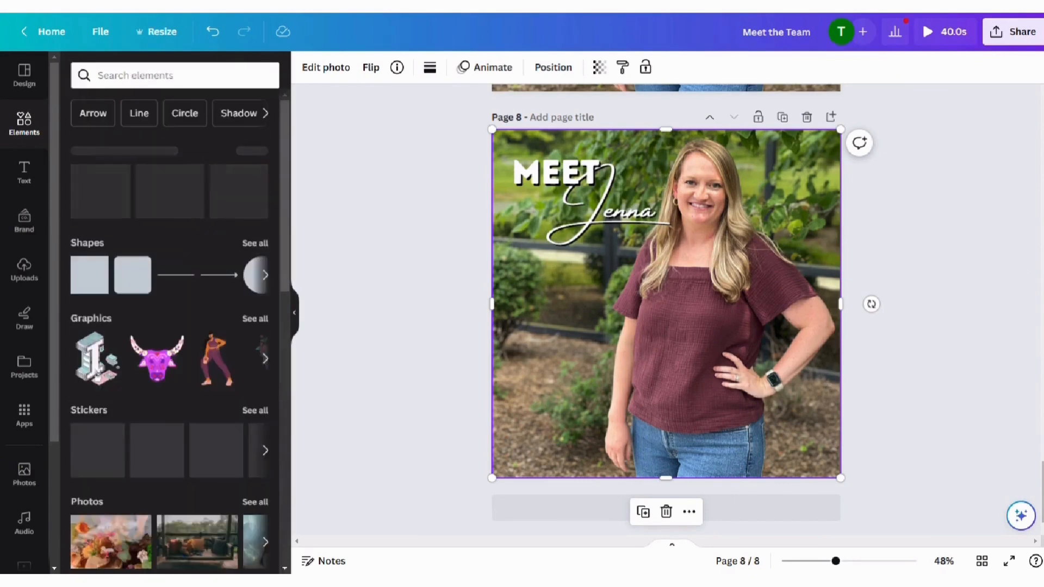
click(245, 160)
scroll(242, 168, down, 3)
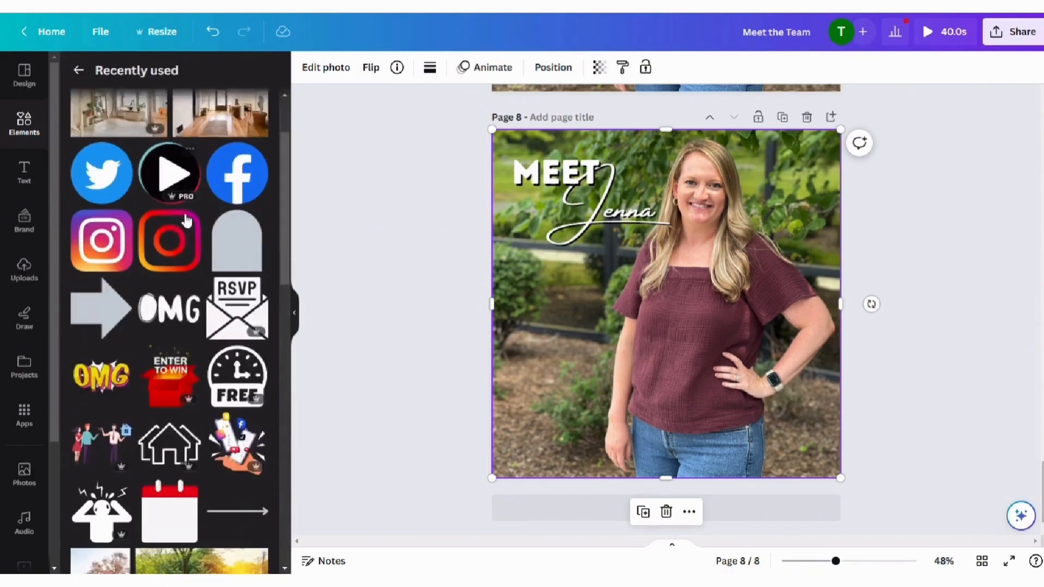
click(238, 222)
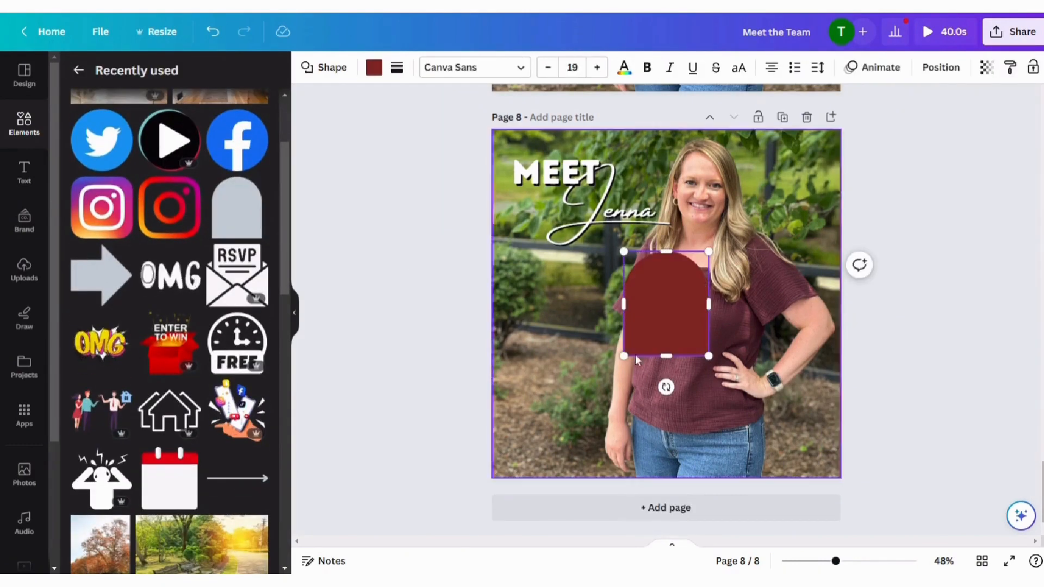
Step: Rotate the arch 90 degrees clockwise and resize it into a thin horizontal bar running off the page's left edge, rounded end over the blouse
drag(666, 387, 554, 305)
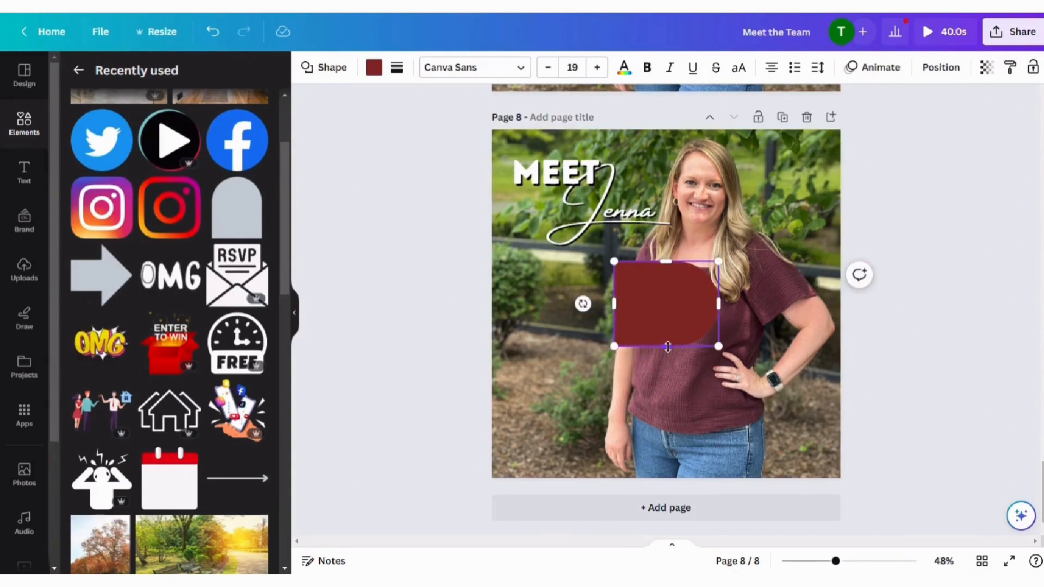
drag(620, 352, 479, 276)
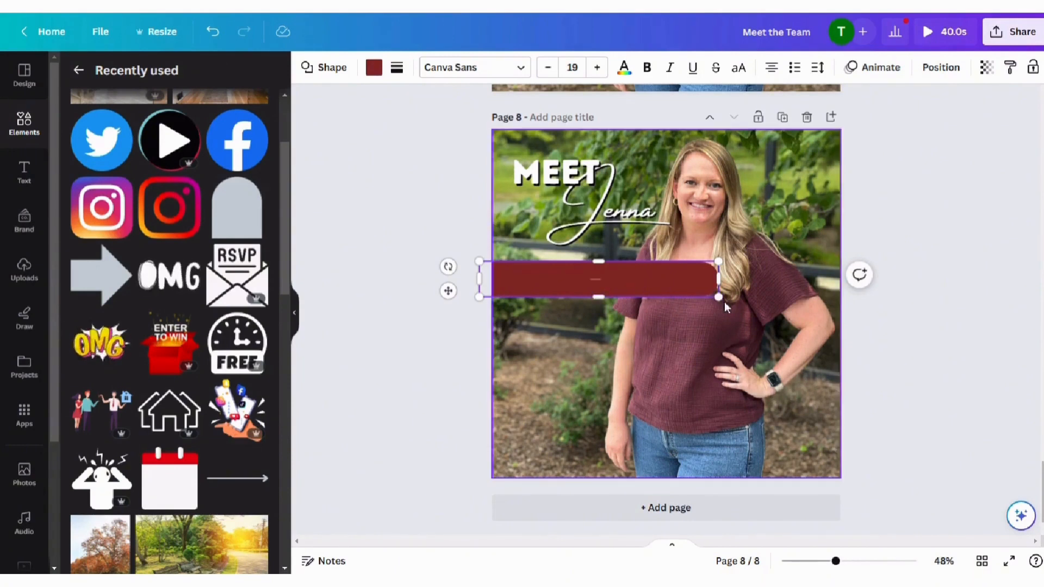
drag(718, 297, 682, 291)
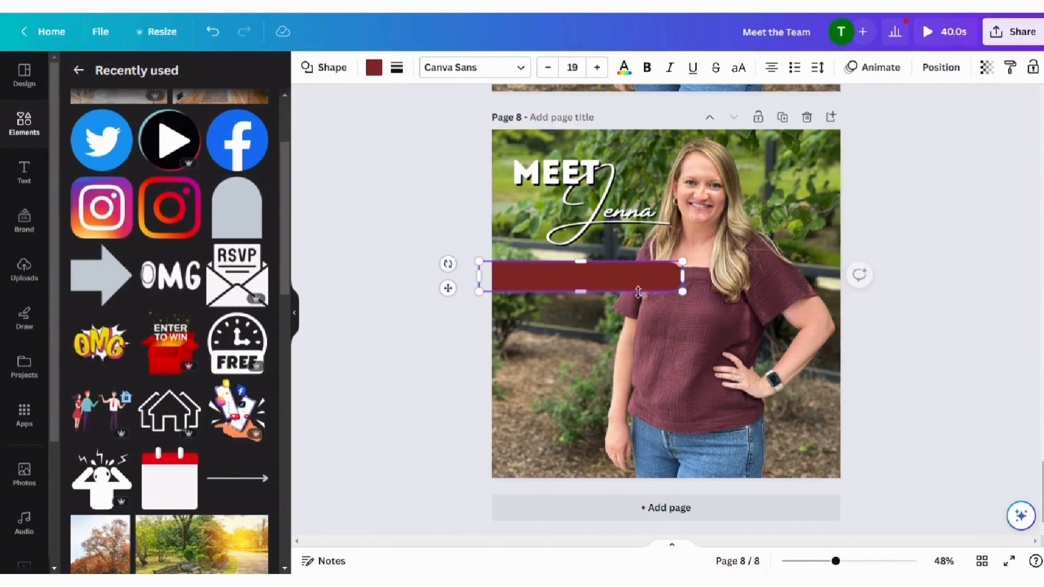
drag(564, 293, 564, 291)
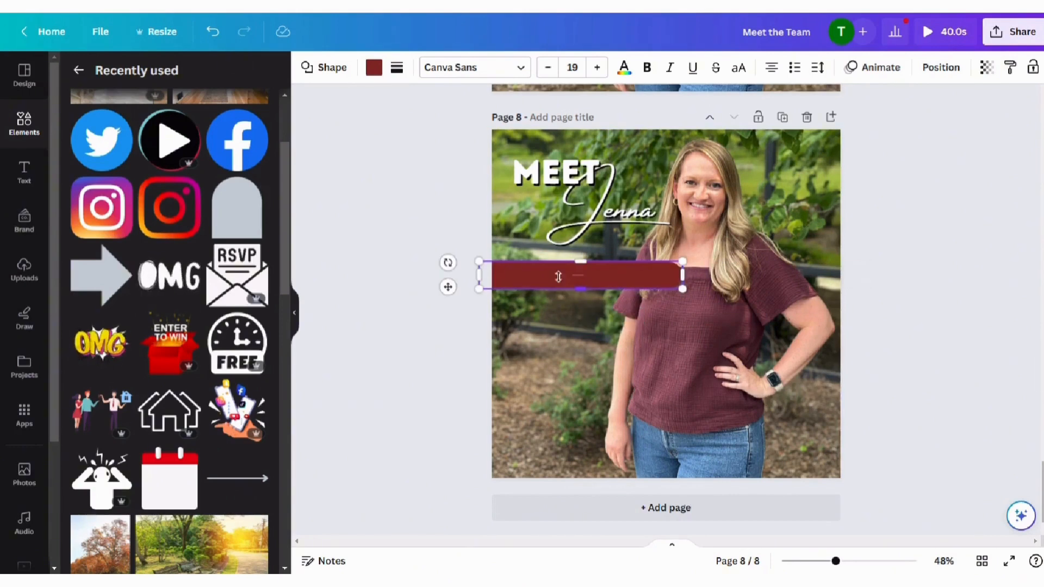
Step: Recolor the bar with the brighter red from the brand kit and move it slightly up, just below the script name
click(373, 67)
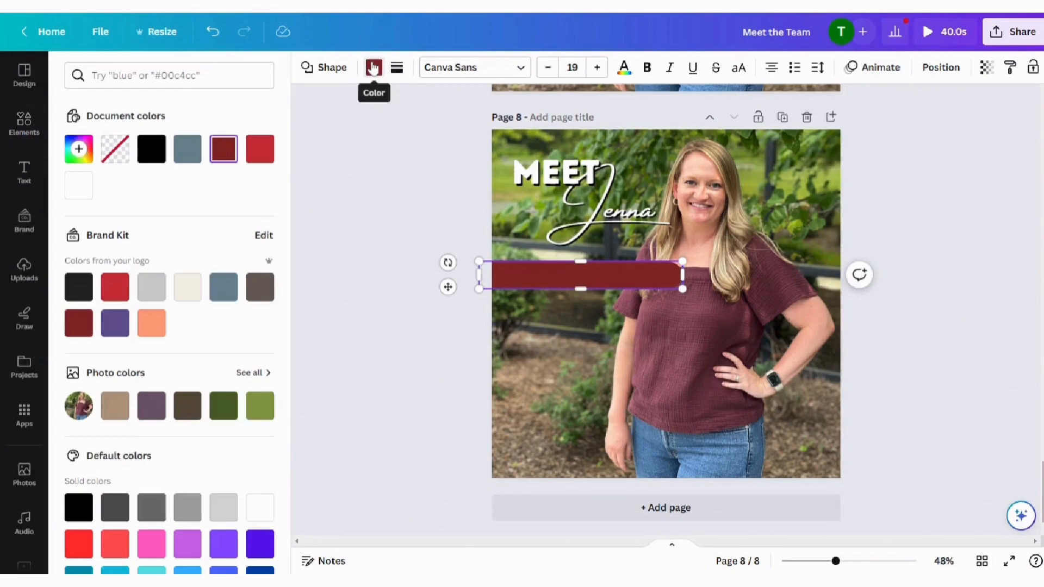
click(112, 289)
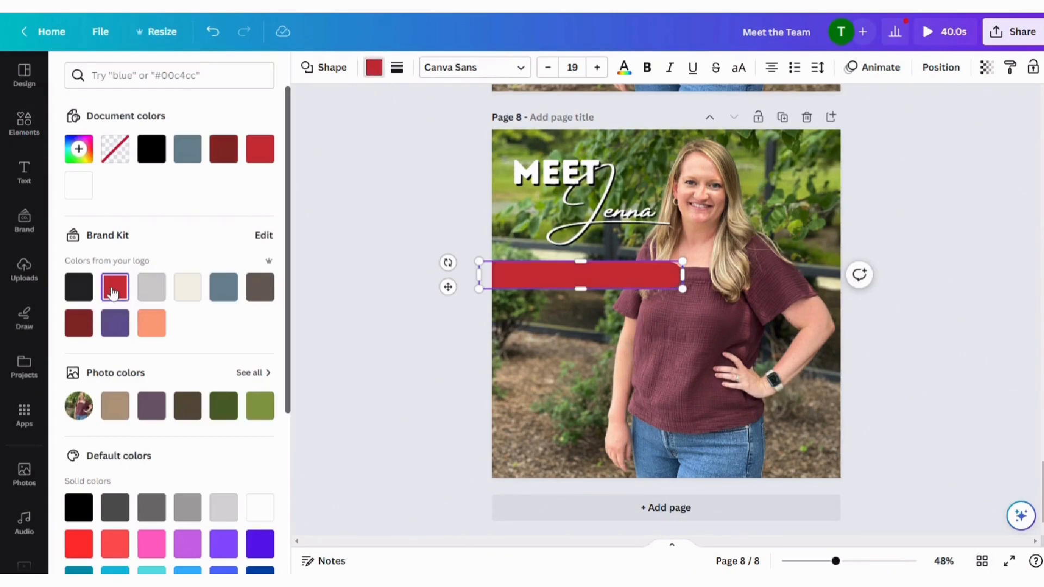
click(605, 361)
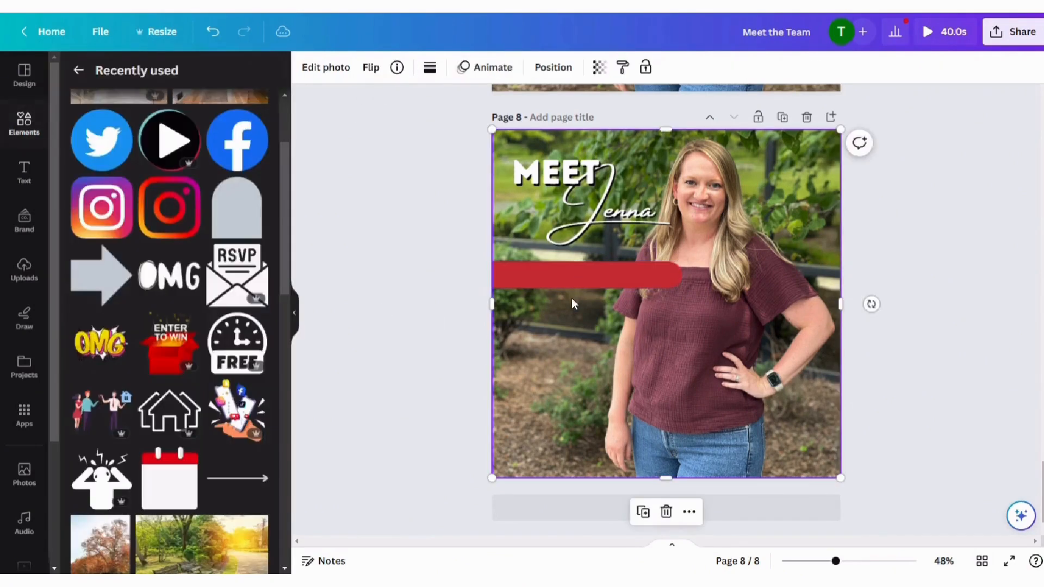
drag(600, 282, 627, 265)
click(999, 245)
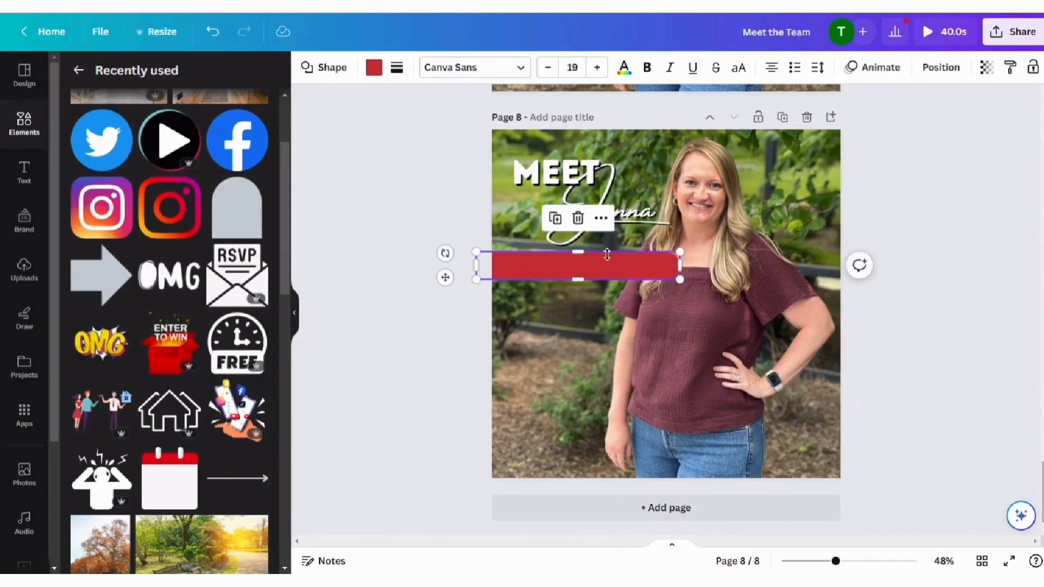
Step: Duplicate the red bar four times, spacing the copies evenly below it to form a stack of five
click(554, 219)
drag(556, 272, 551, 300)
click(555, 257)
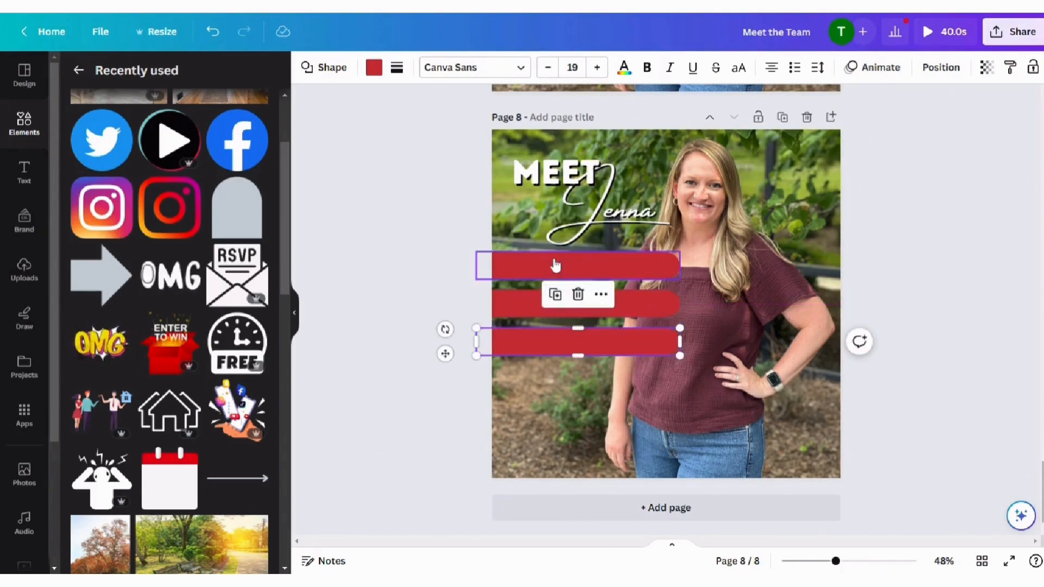
click(555, 294)
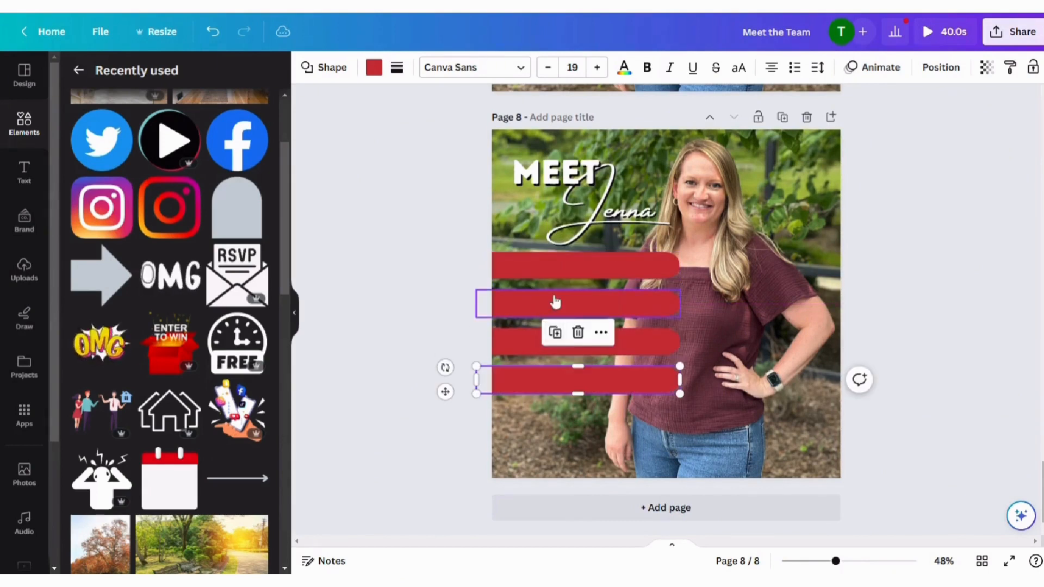
click(555, 333)
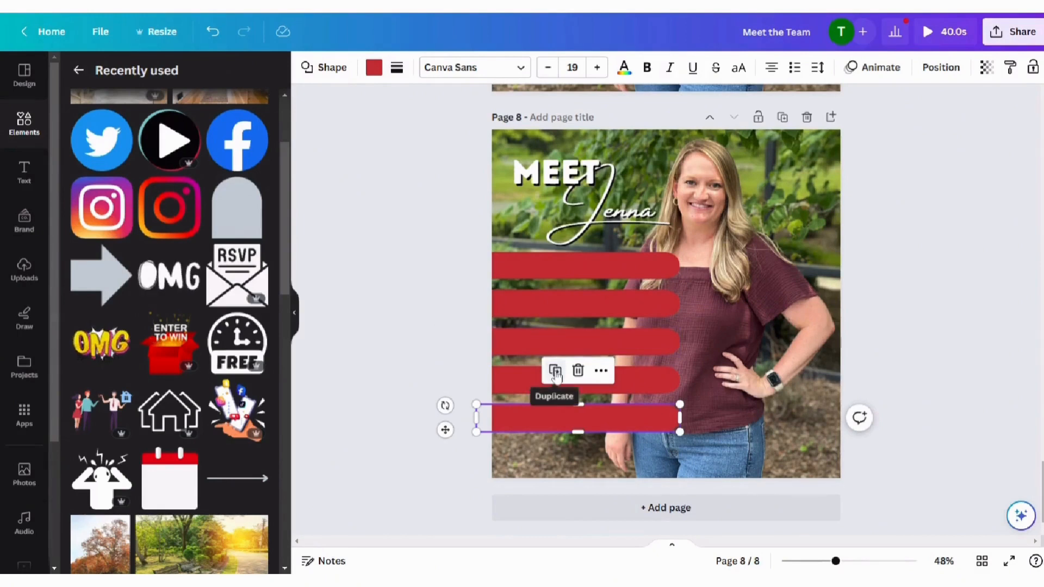
click(806, 327)
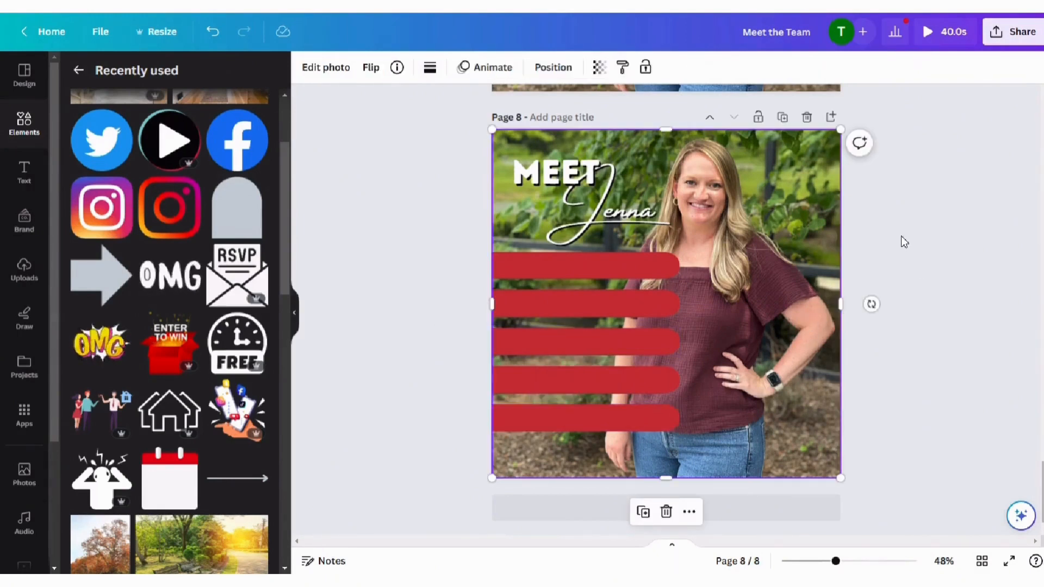
Step: Add a line of body text and move it onto the top red bar
scroll(755, 260, up, 5)
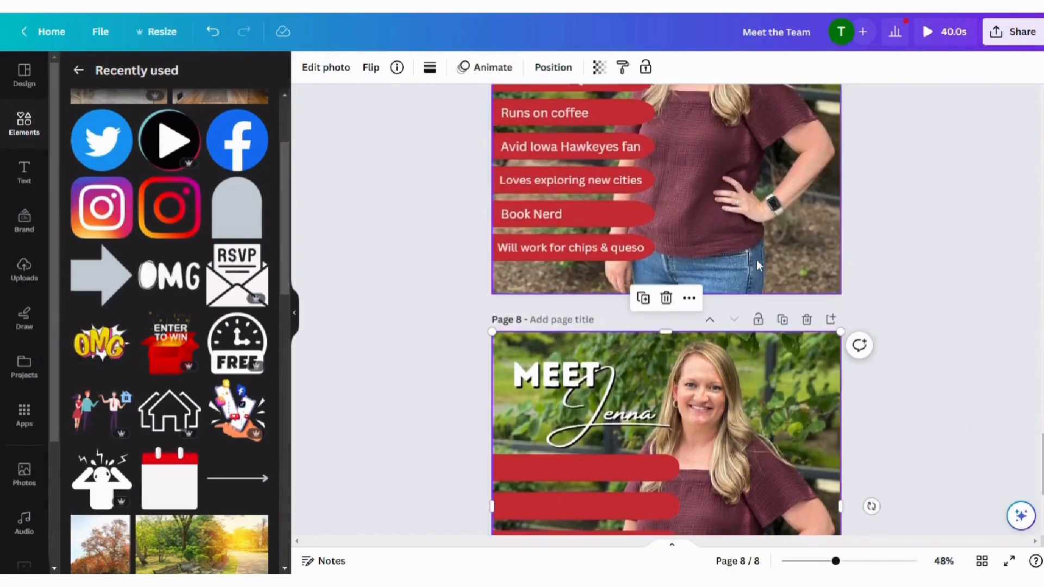
scroll(757, 265, down, 5)
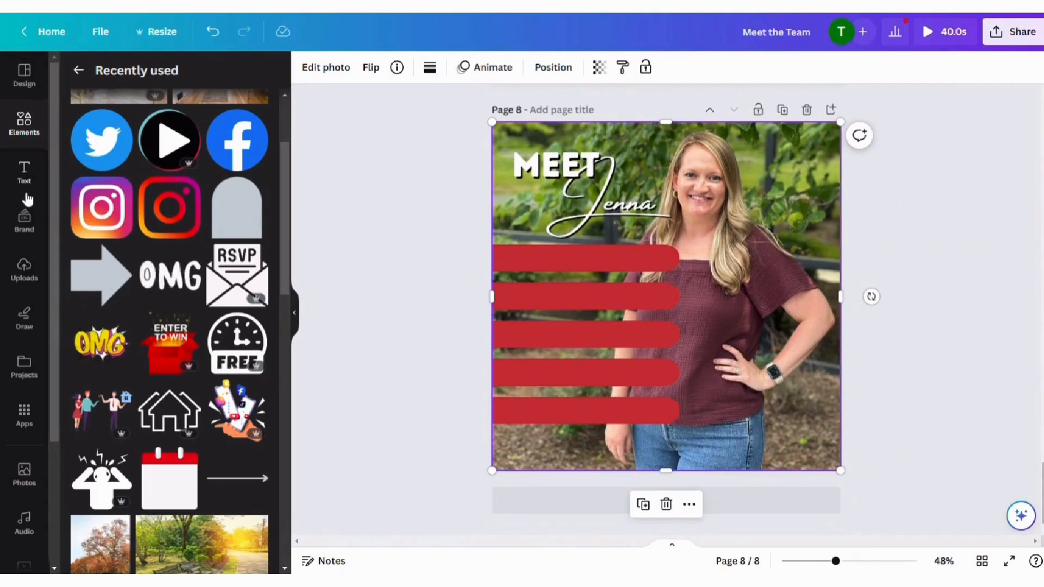
click(24, 172)
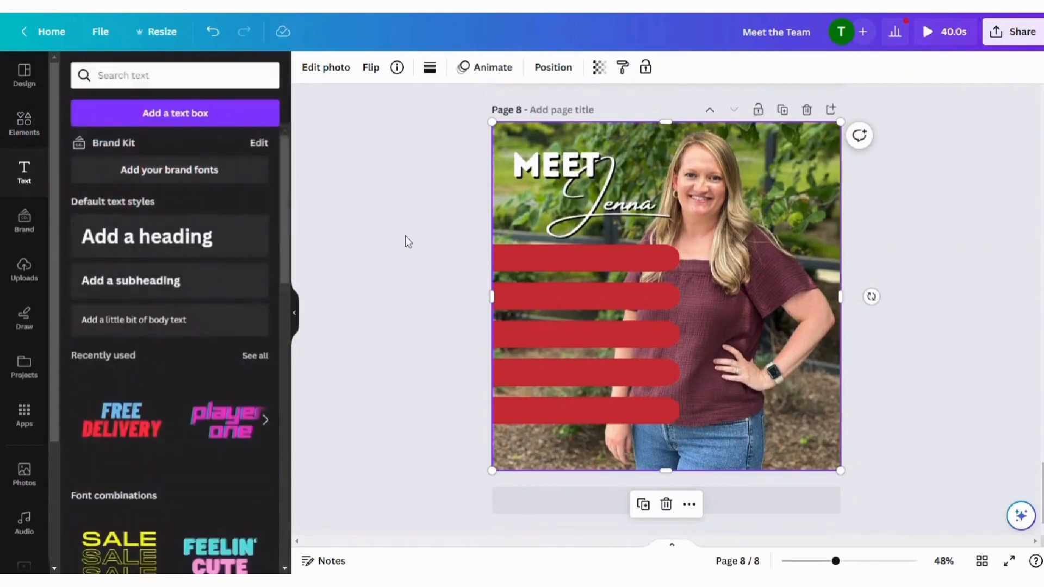
click(156, 321)
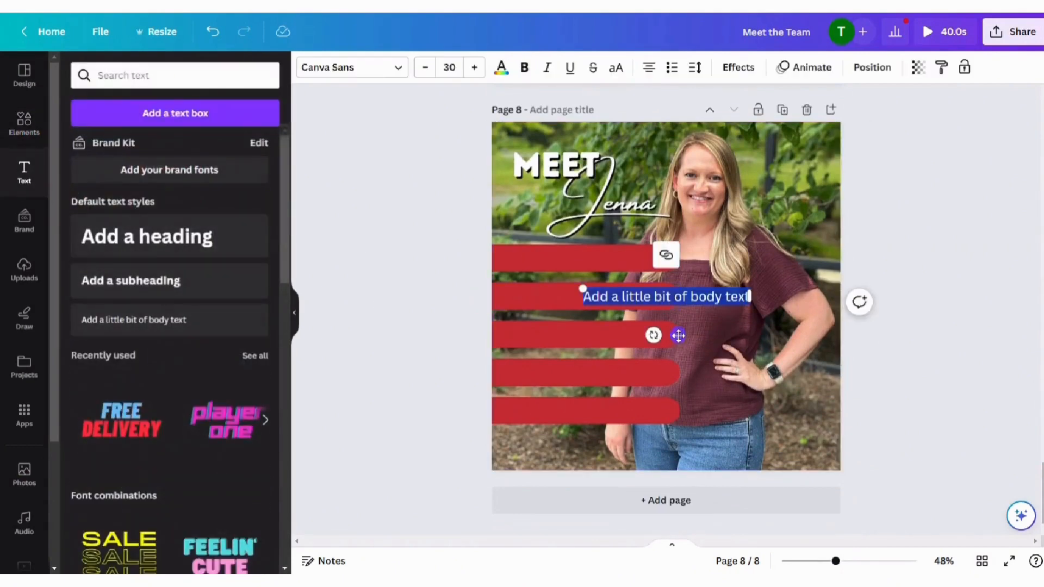
drag(678, 335, 589, 296)
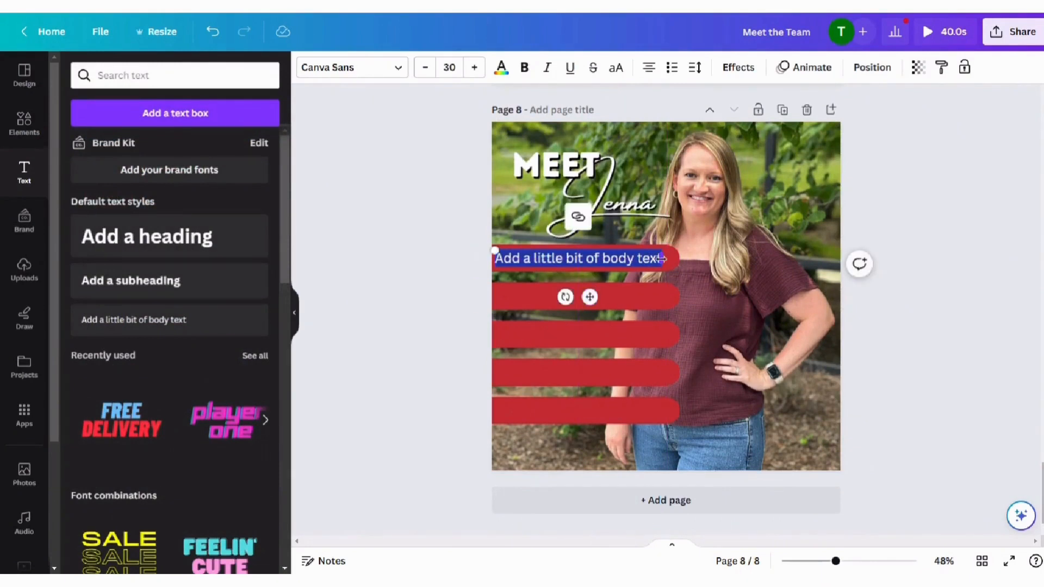
Step: Replace the body text with "Mom to a 1 & 3 year old" and shift it slightly left on the top bar
drag(661, 259, 524, 259)
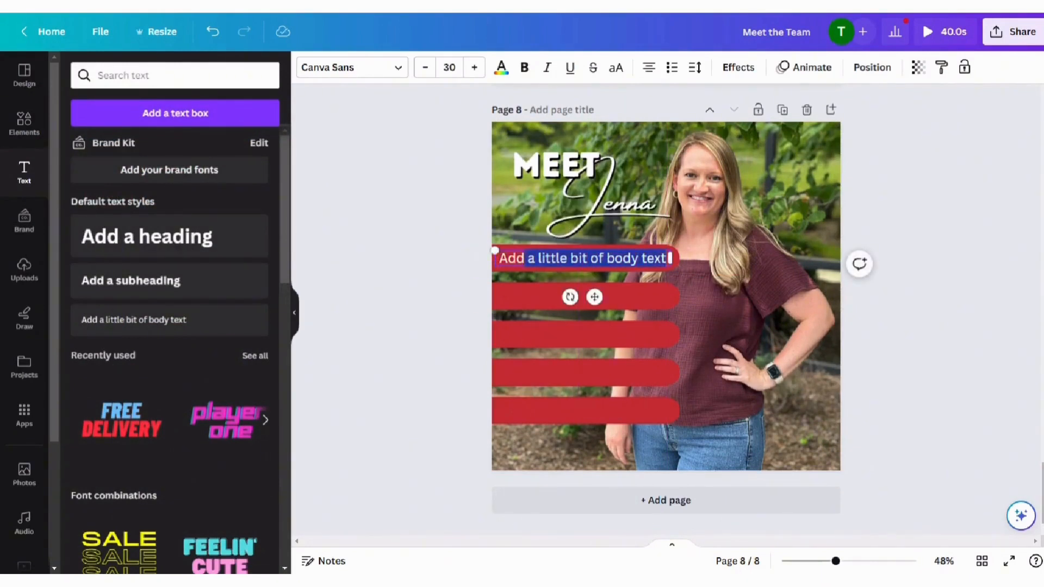
text(Mom)
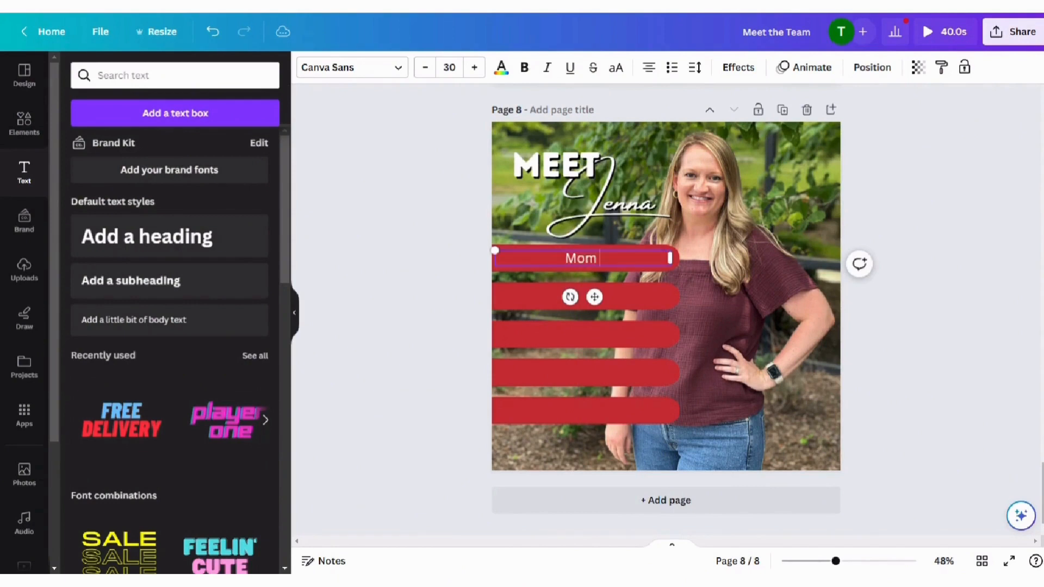
text( to a 1 & 3 y)
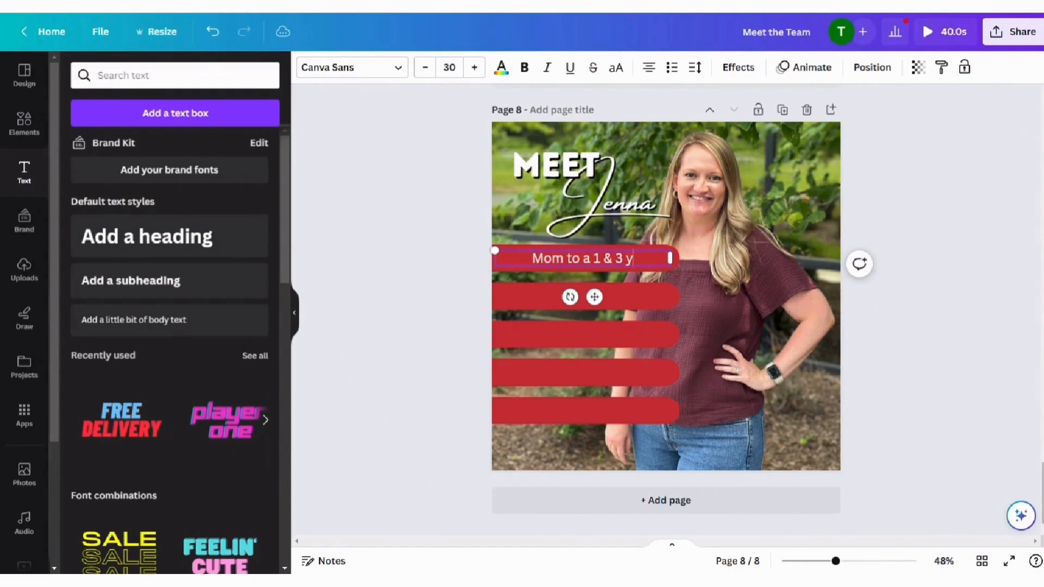
text(ear old)
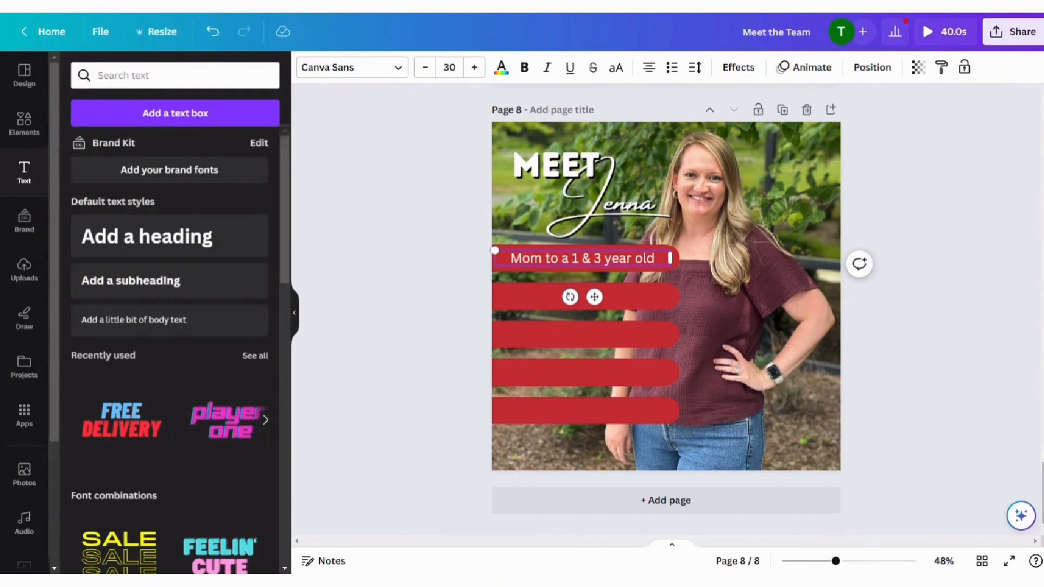
drag(523, 267, 515, 266)
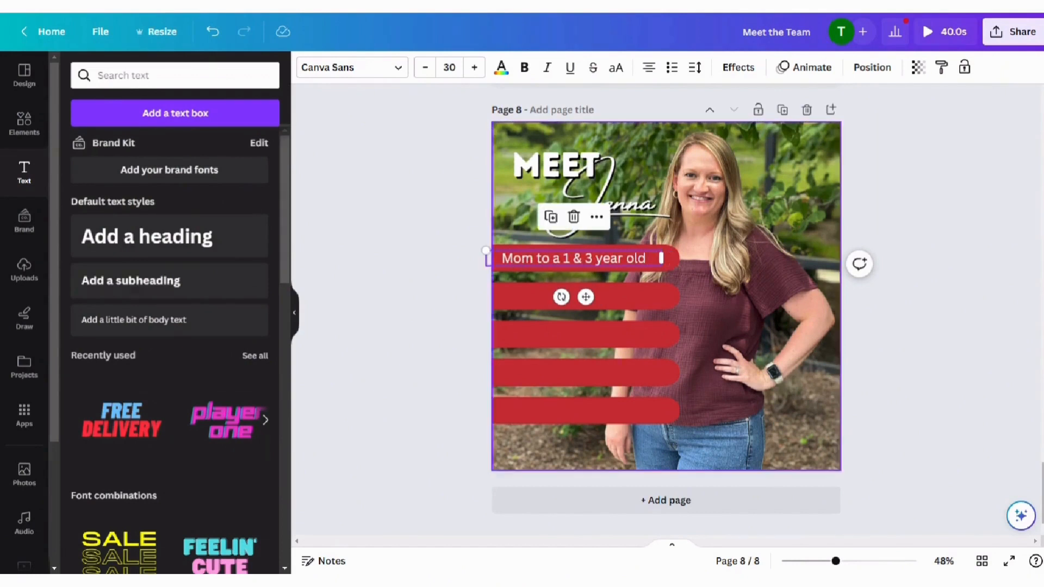
Step: Duplicate the text line four times, placing one copy on each of the remaining red bars
click(551, 218)
drag(577, 263, 572, 294)
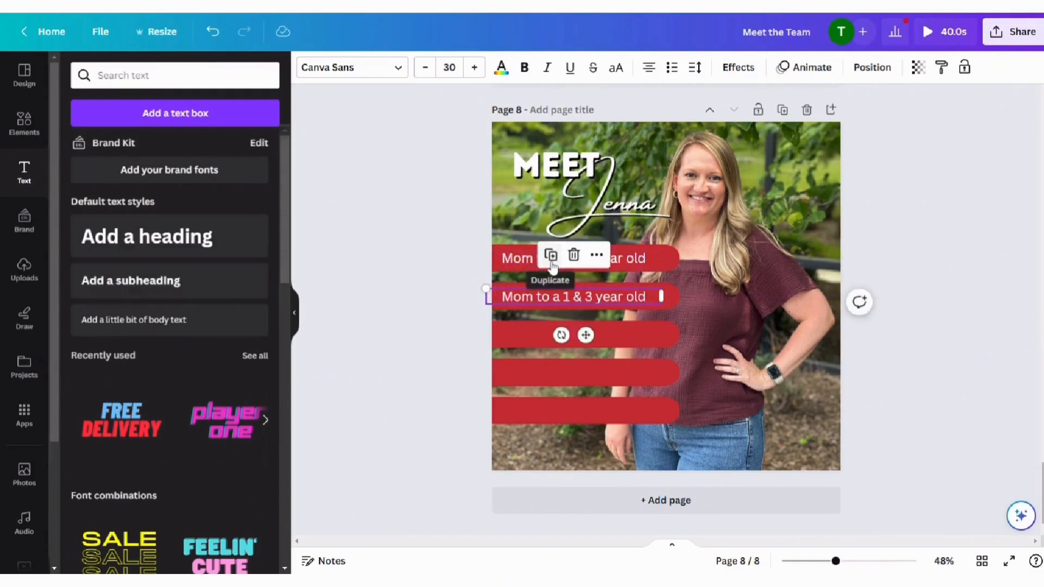
click(551, 254)
click(551, 294)
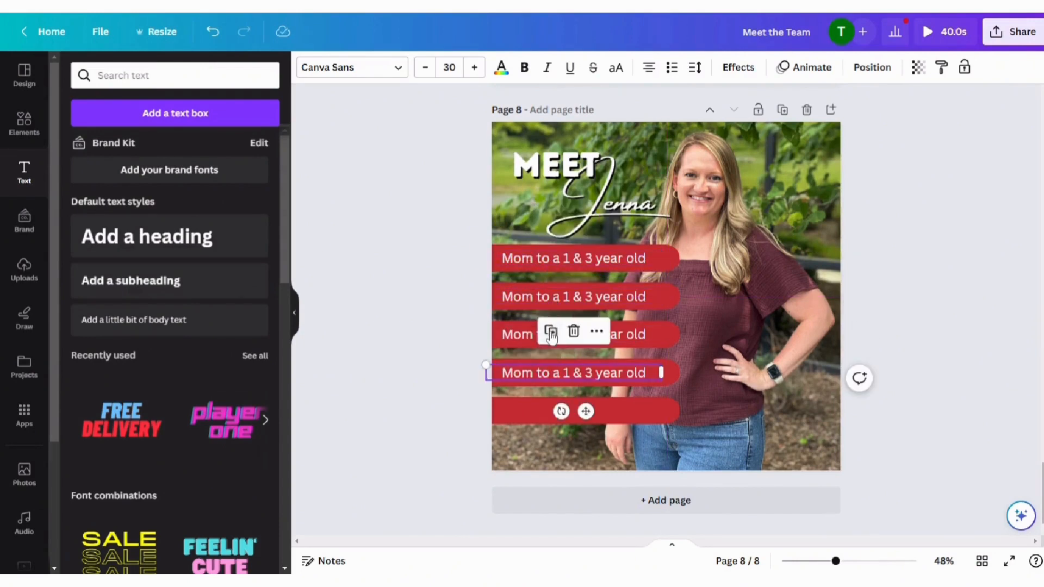
click(551, 331)
Step: Replace the text on the second red bar with "Runs on coffee (see above)" and widen its text box to fit one line
click(592, 298)
click(592, 298)
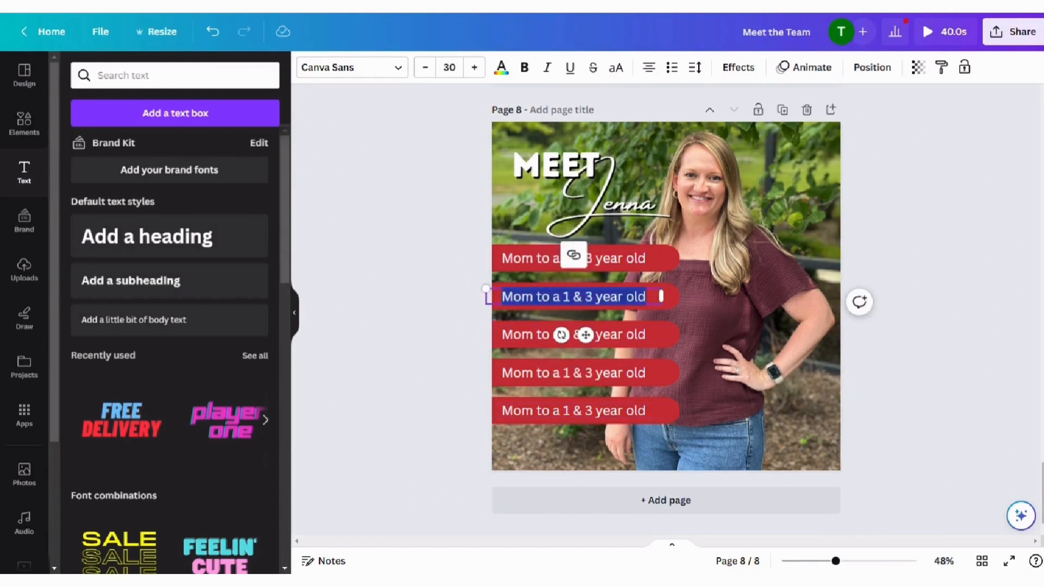
text(Runs on coffee (see above))
drag(673, 318, 701, 318)
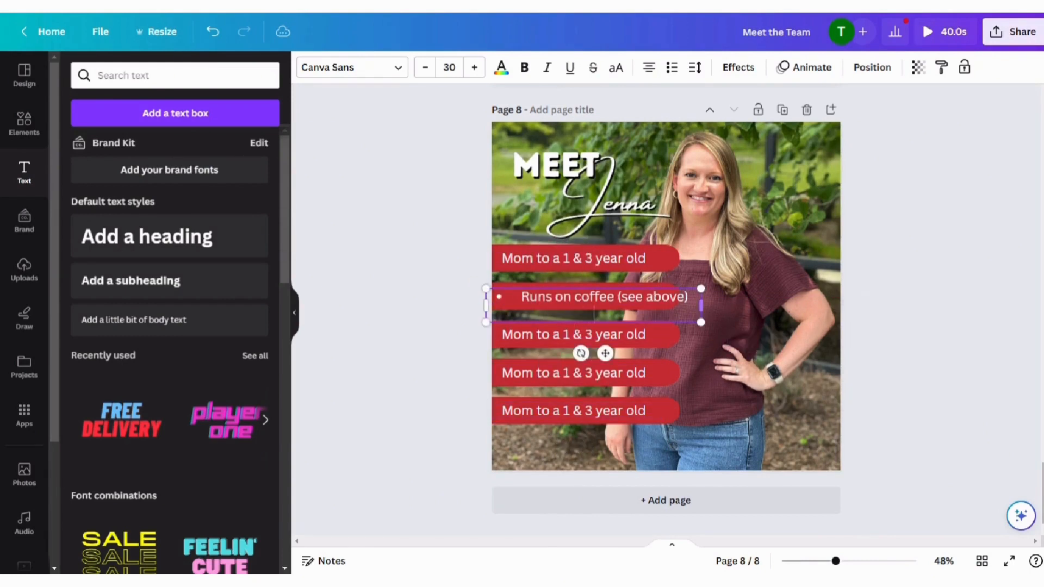
Step: Remove the bullet from the coffee line, left-align it and shift it slightly right onto the second bar
click(672, 68)
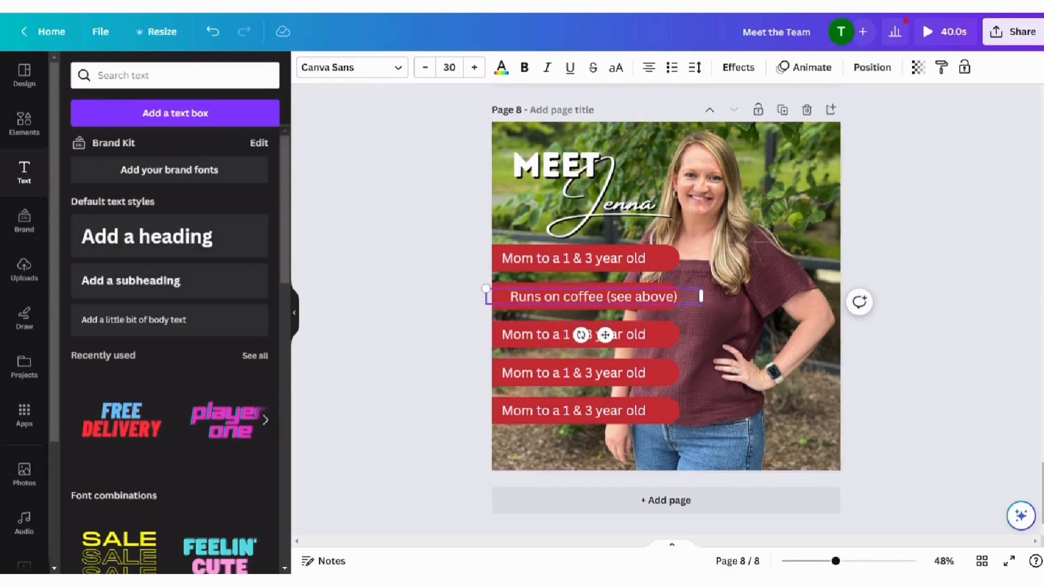
drag(678, 296, 527, 296)
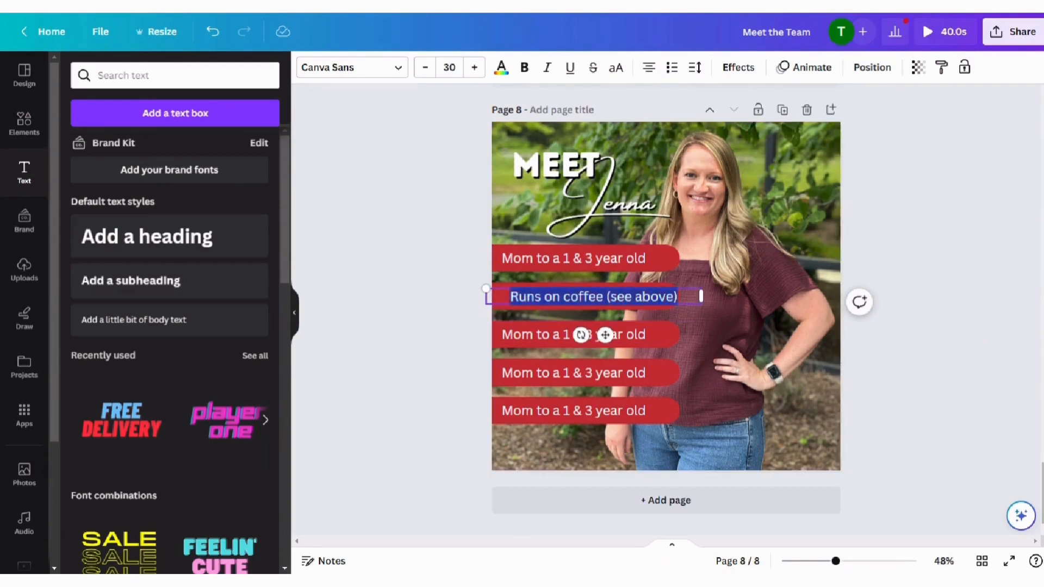
click(648, 68)
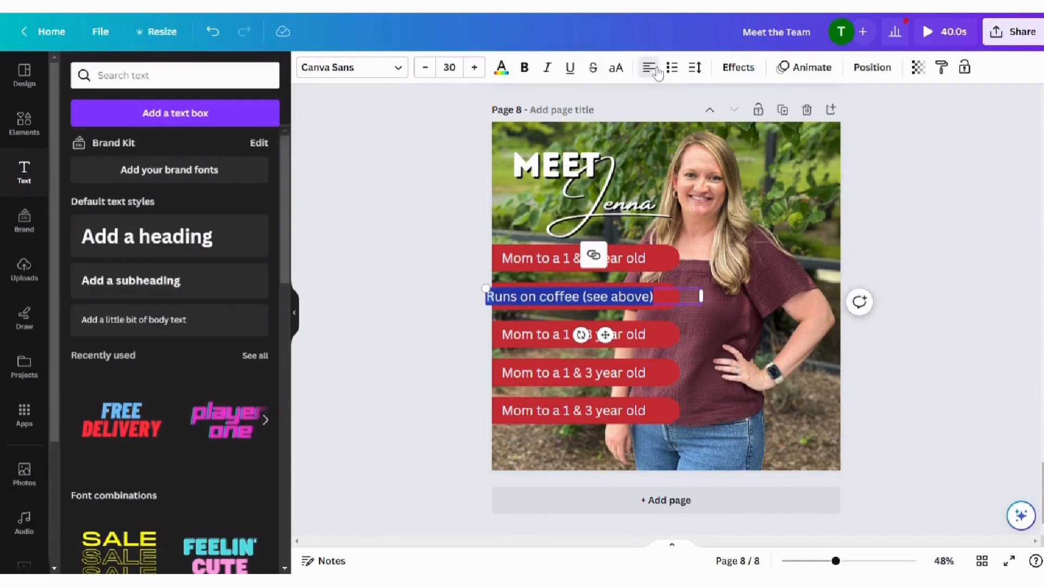
drag(609, 307, 623, 307)
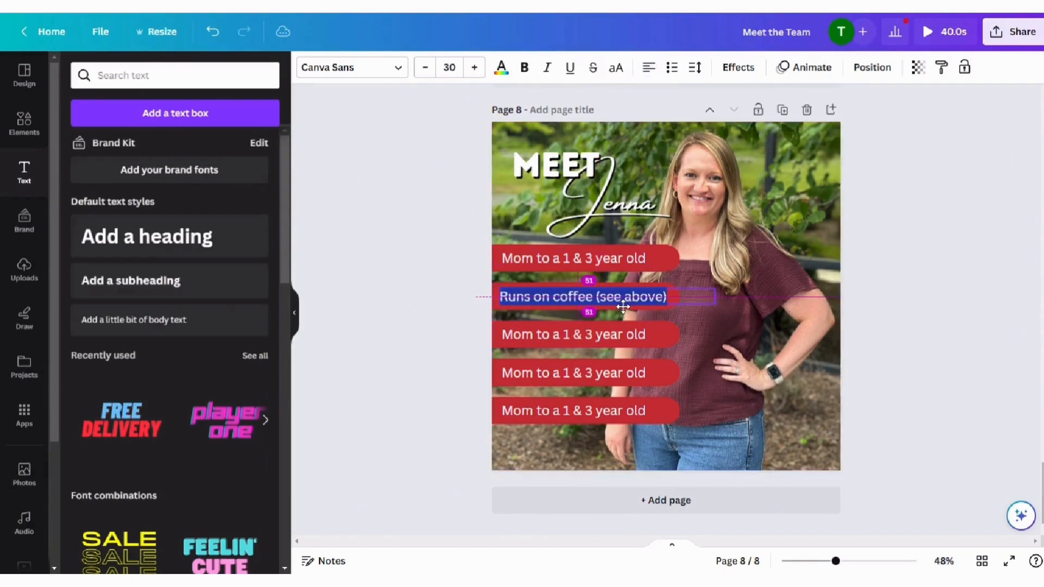
Step: Replace the text on the lower three bars with "Avid Iowa Hawkeyes Fan", "Loves exploring new cities" and "Book Nerd"
double_click(646, 333)
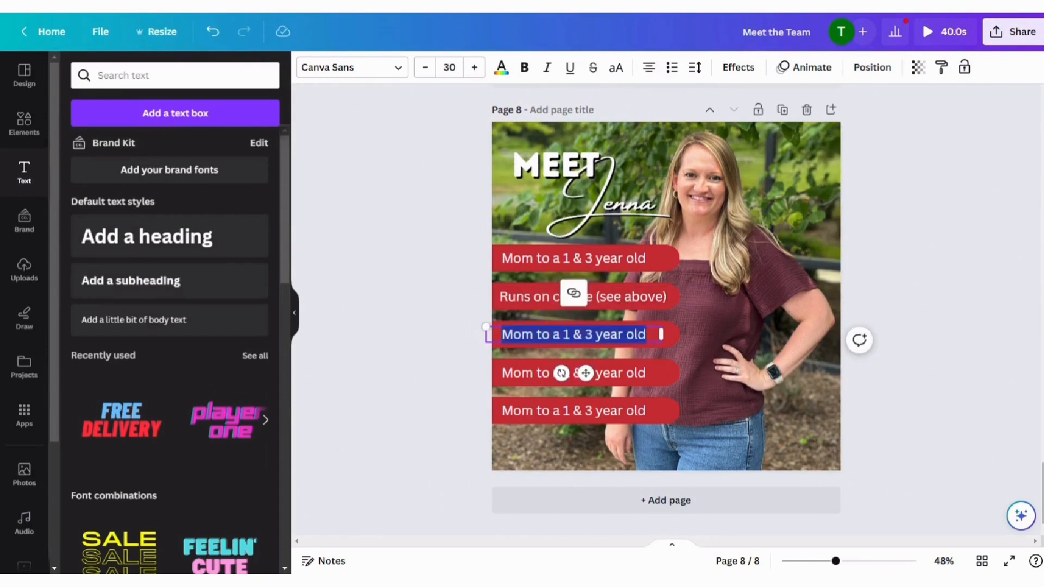
text(Avid low)
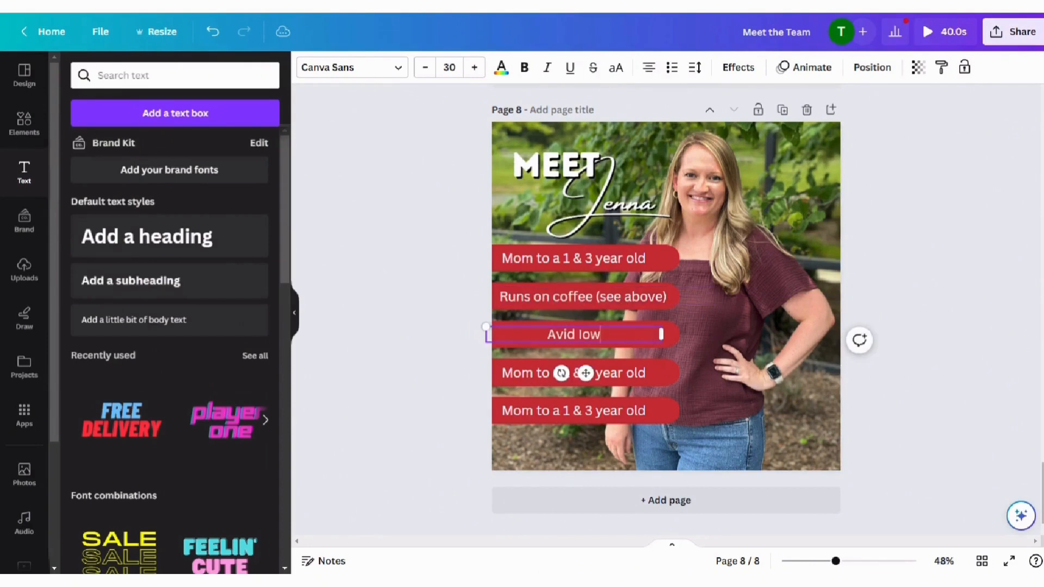
text(a Hawye)
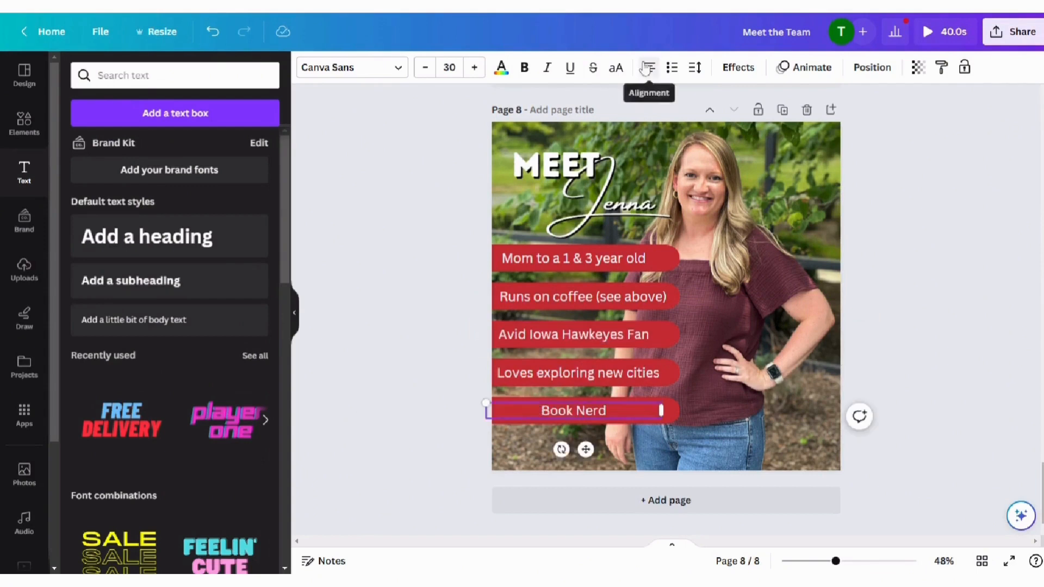
Step: Left-align the "Book Nerd" line and shift it slightly right so it sits on the bottom bar
click(648, 66)
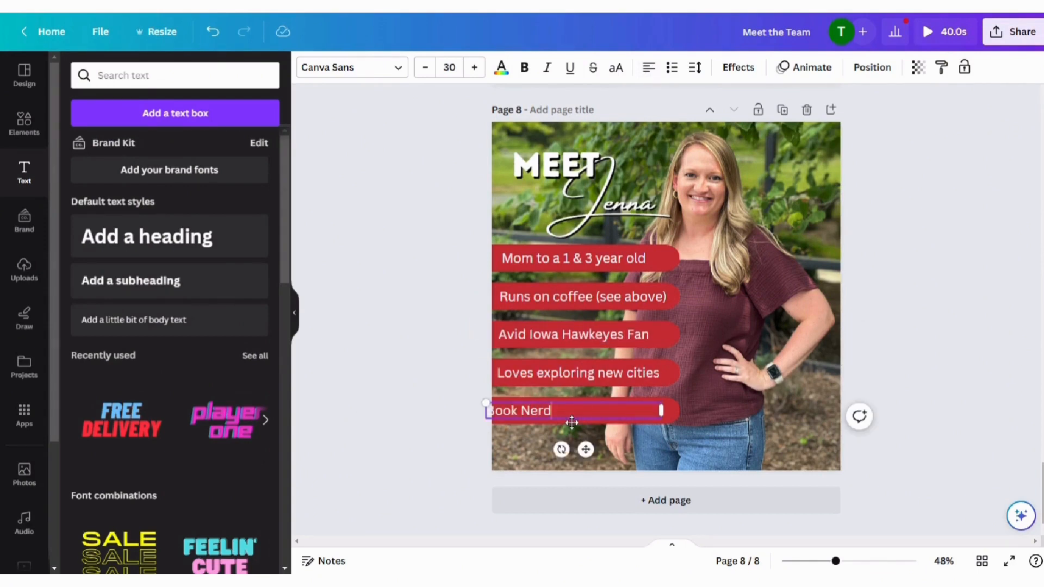
drag(574, 424, 584, 423)
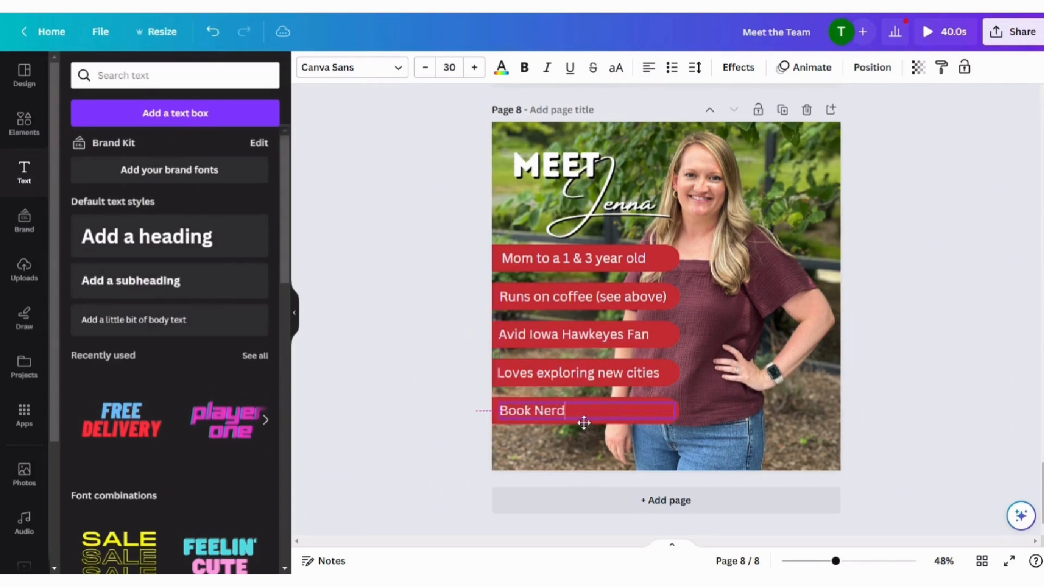
click(950, 221)
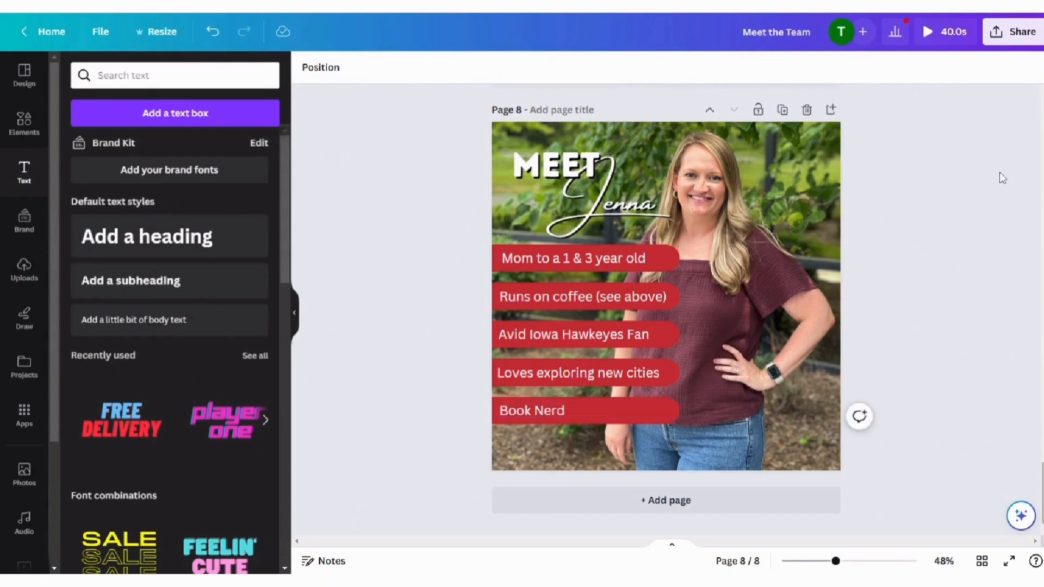
Step: Search the uploaded images for "logo"
click(23, 269)
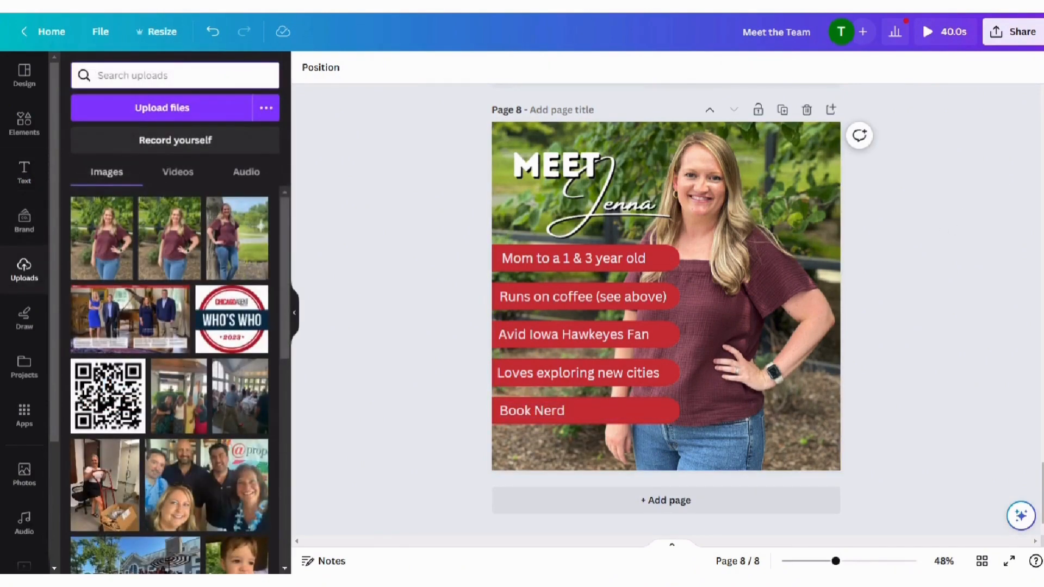
text(logo)
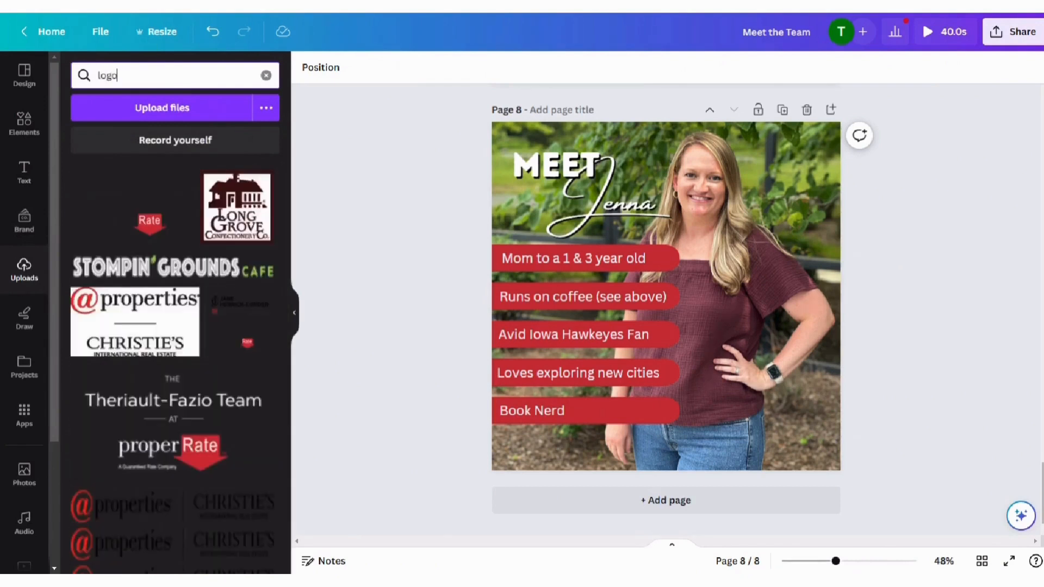
click(139, 210)
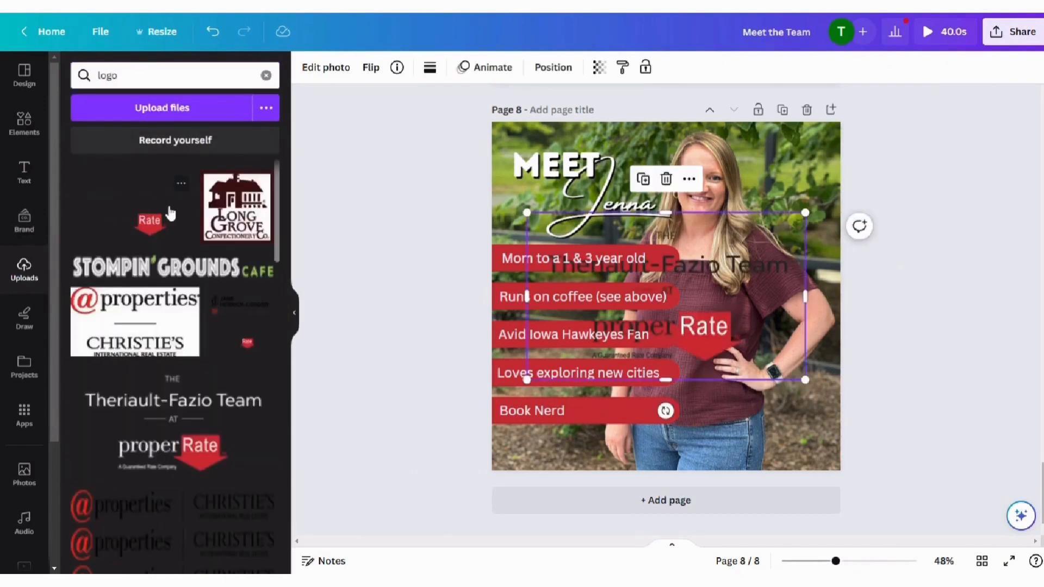
drag(734, 282, 783, 341)
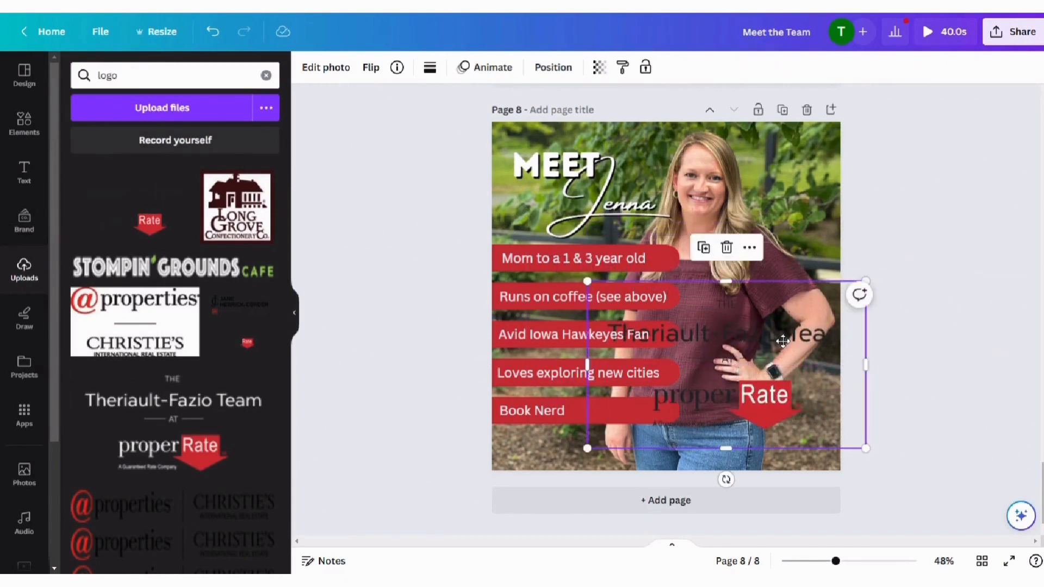
key(Delete)
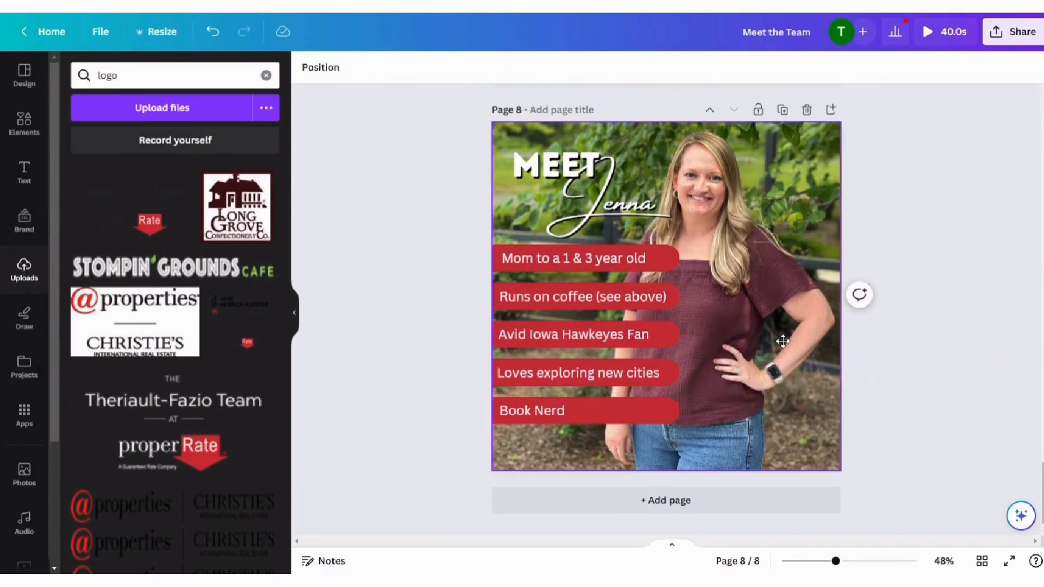
Step: Insert the white-lettered properRate team logo, shrink it and place it in the photo's upper right corner, clearing the uploads search
click(222, 420)
drag(807, 215, 618, 306)
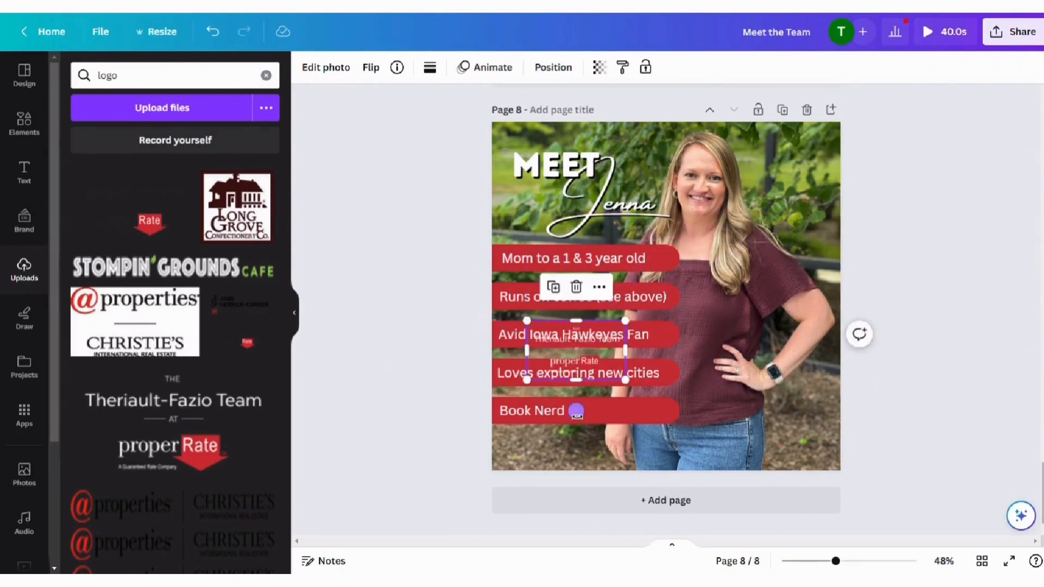
drag(605, 358, 820, 151)
click(826, 387)
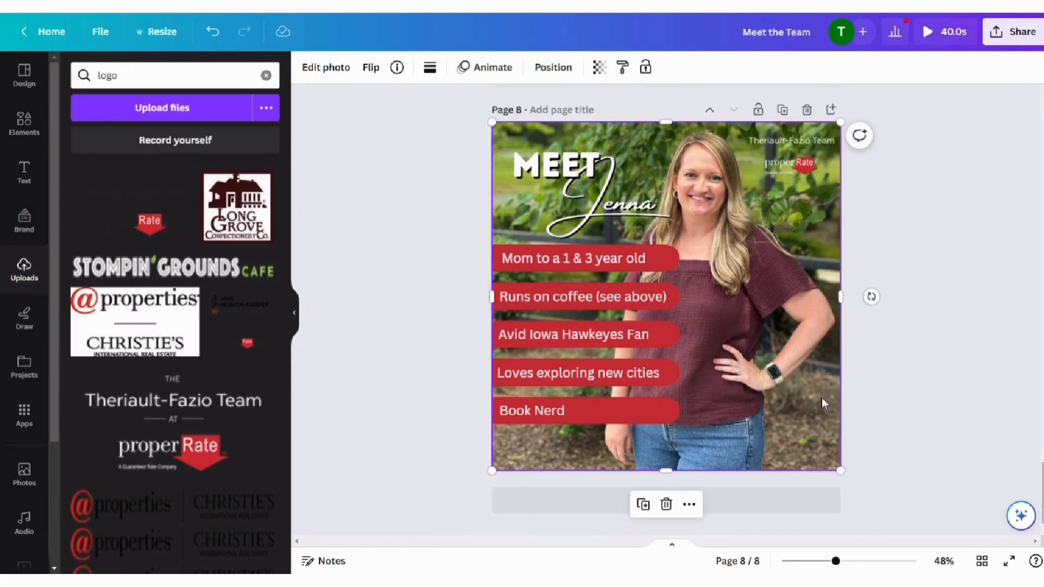
click(395, 269)
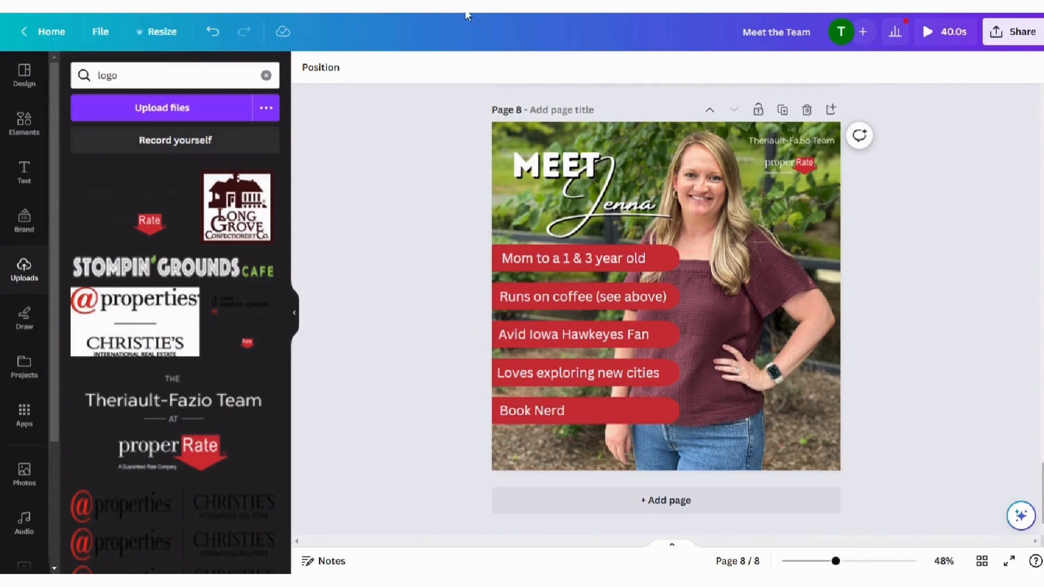
click(266, 75)
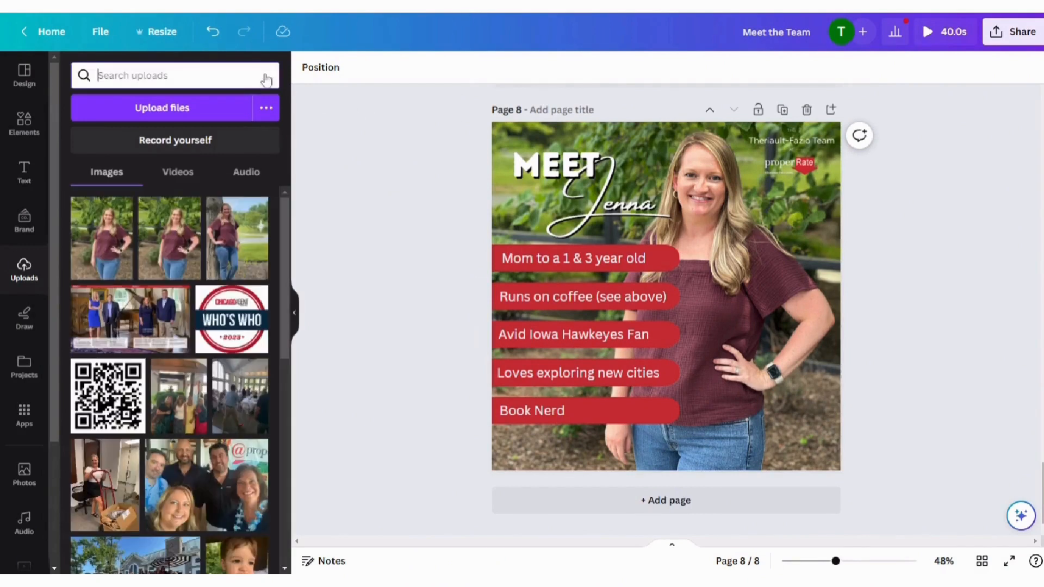
click(791, 322)
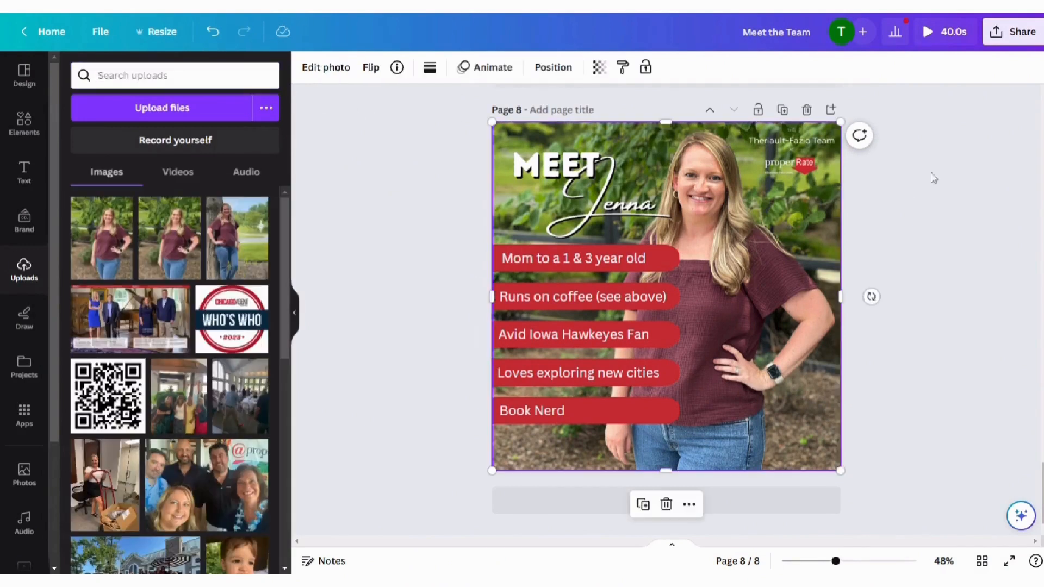
Step: Open the design's sharing options, view its view-only link and return to the sharing overview
click(1008, 37)
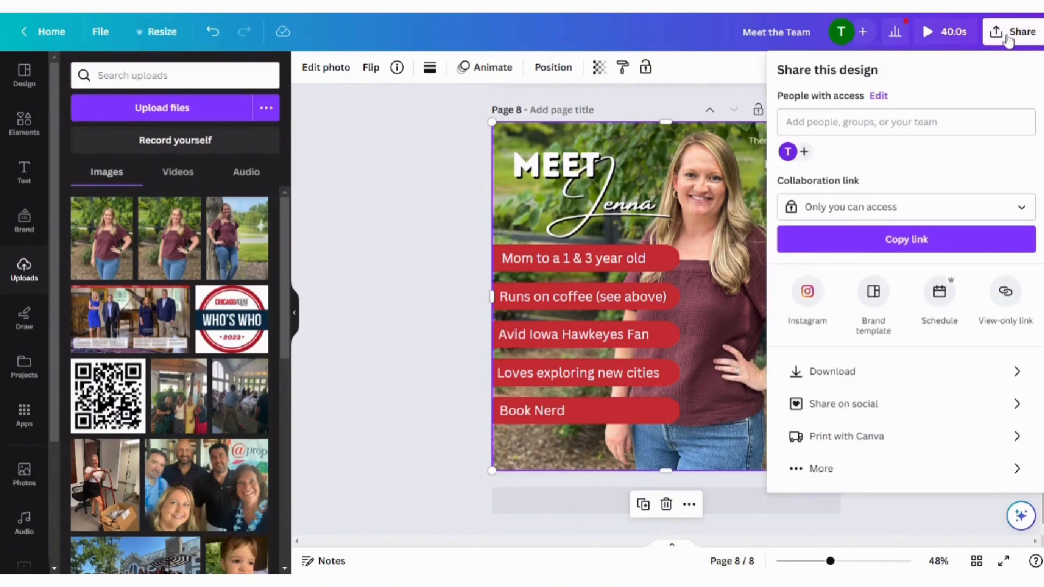
click(1005, 293)
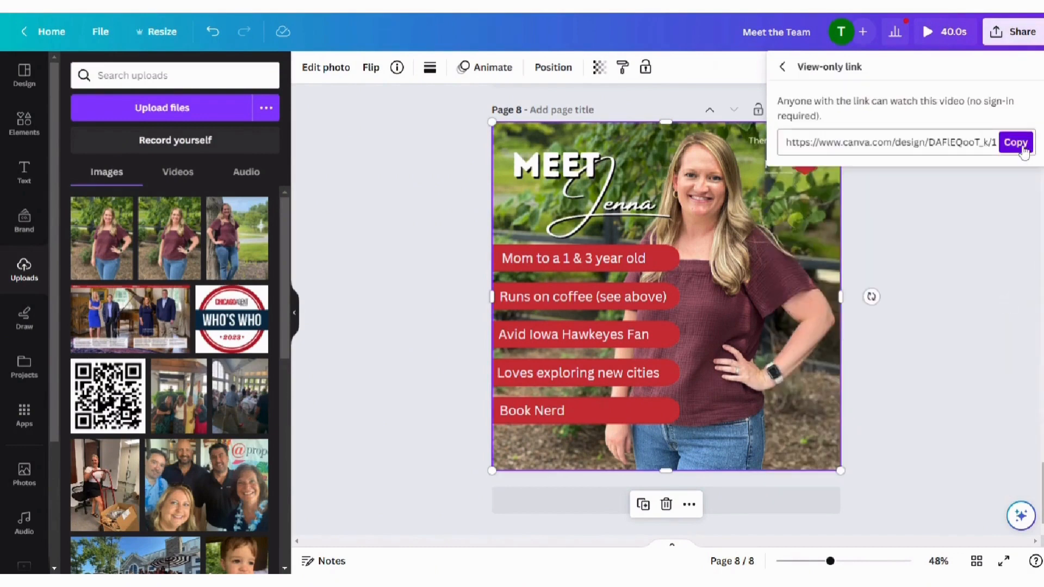
click(781, 68)
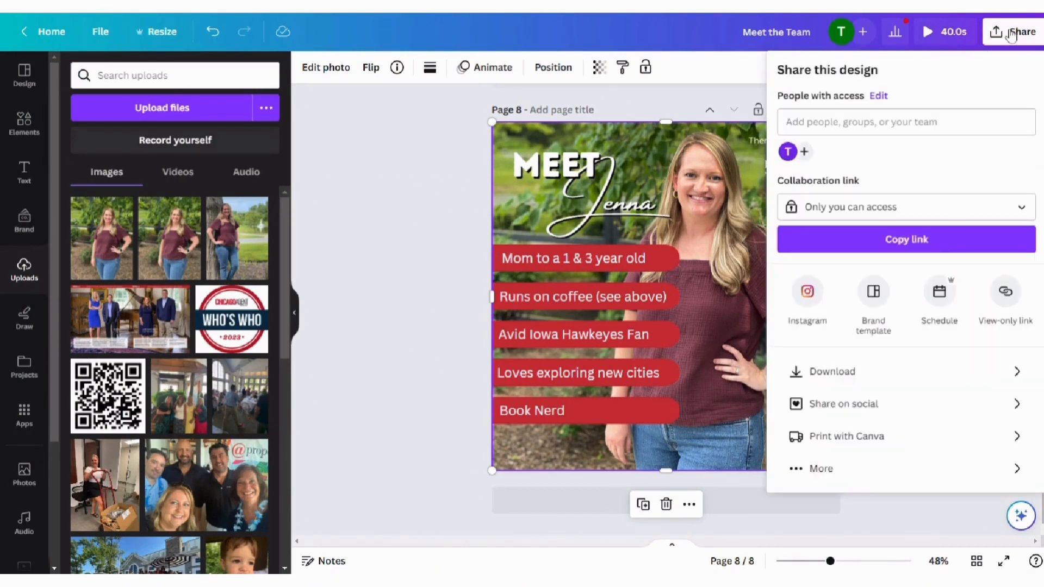
Step: Open the download options and set the file type to PNG without a transparent background
click(855, 380)
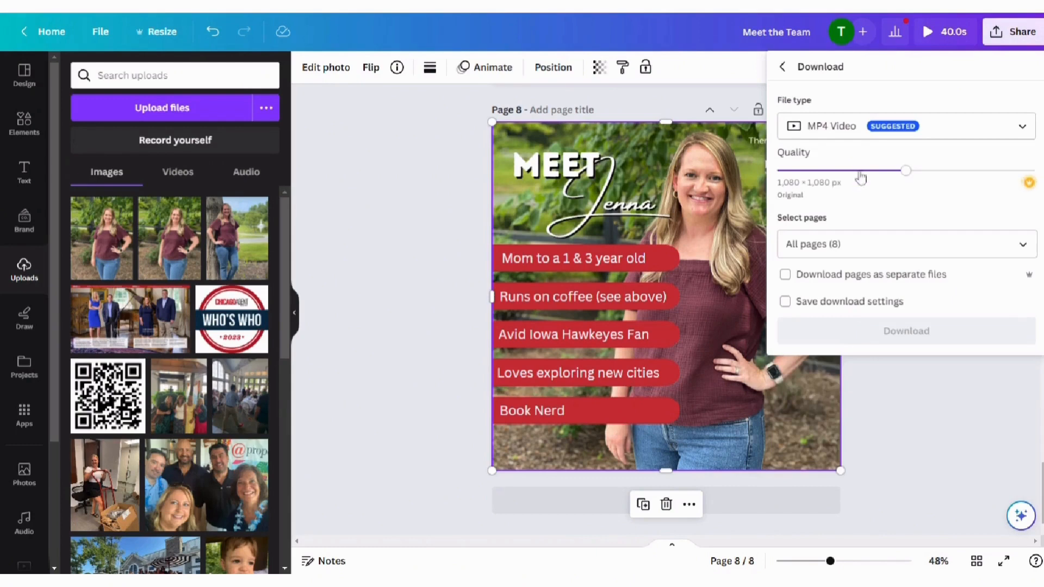
click(855, 133)
click(851, 214)
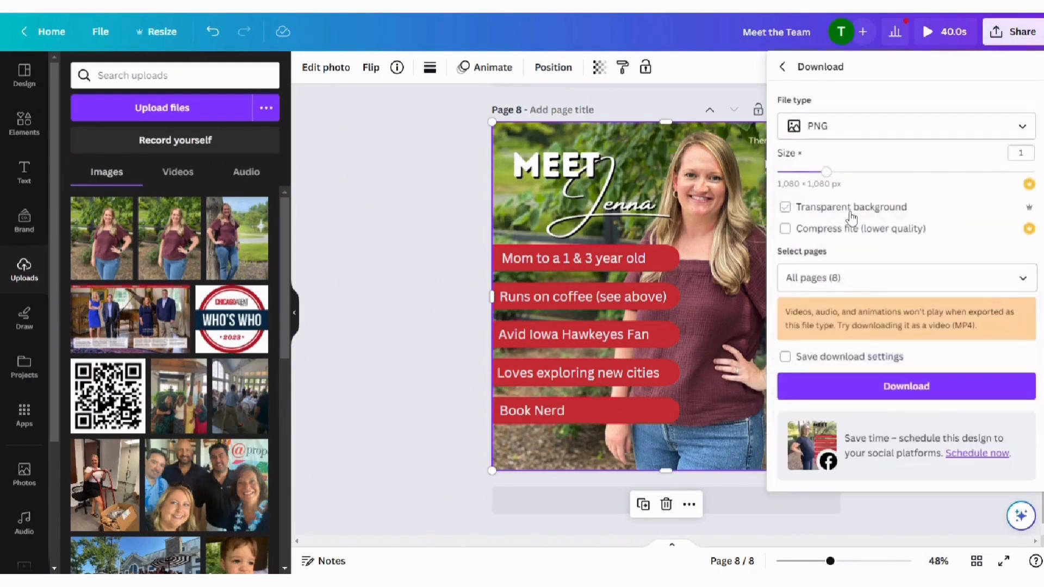
click(861, 133)
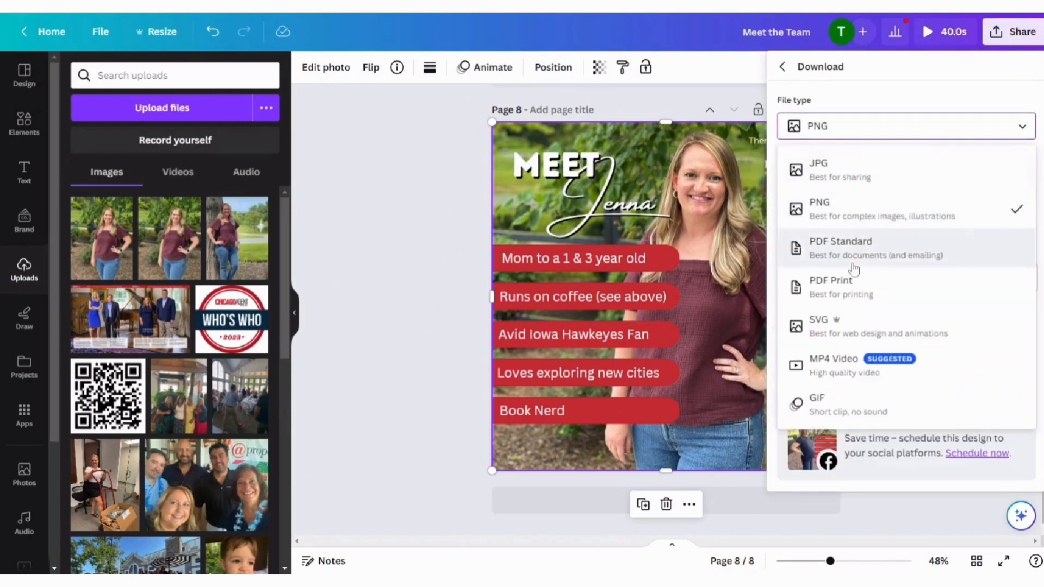
click(847, 227)
Step: Deselect all pages, choose only the current page (Page 8) for the download, and leave the sharing options
click(836, 278)
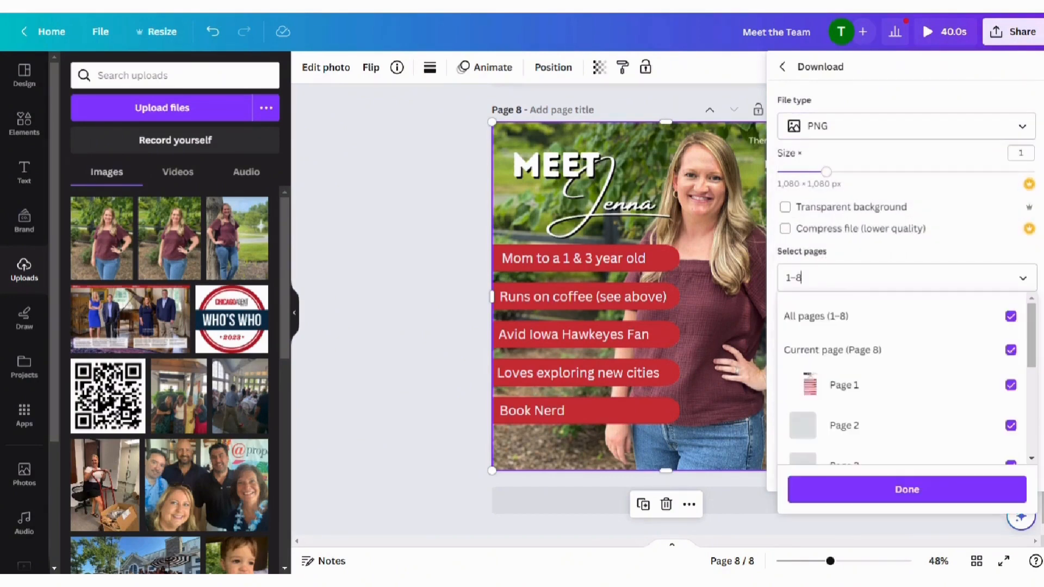
click(836, 312)
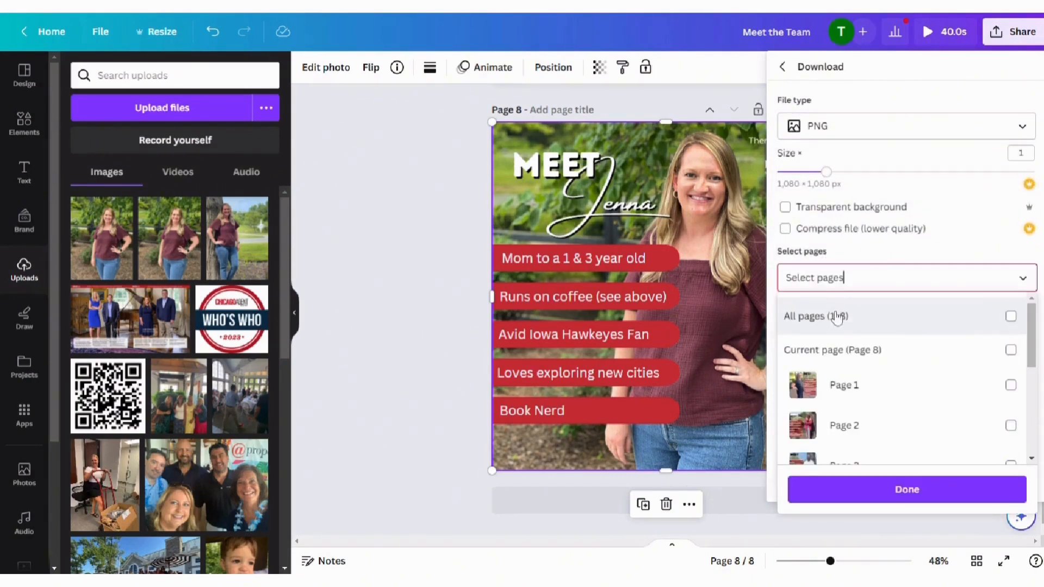
click(836, 352)
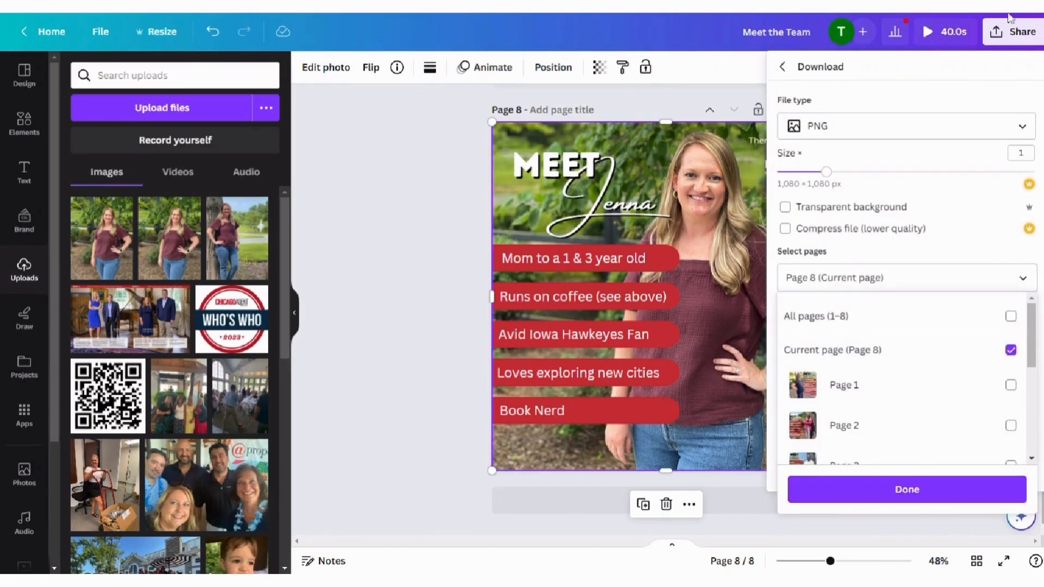
click(760, 91)
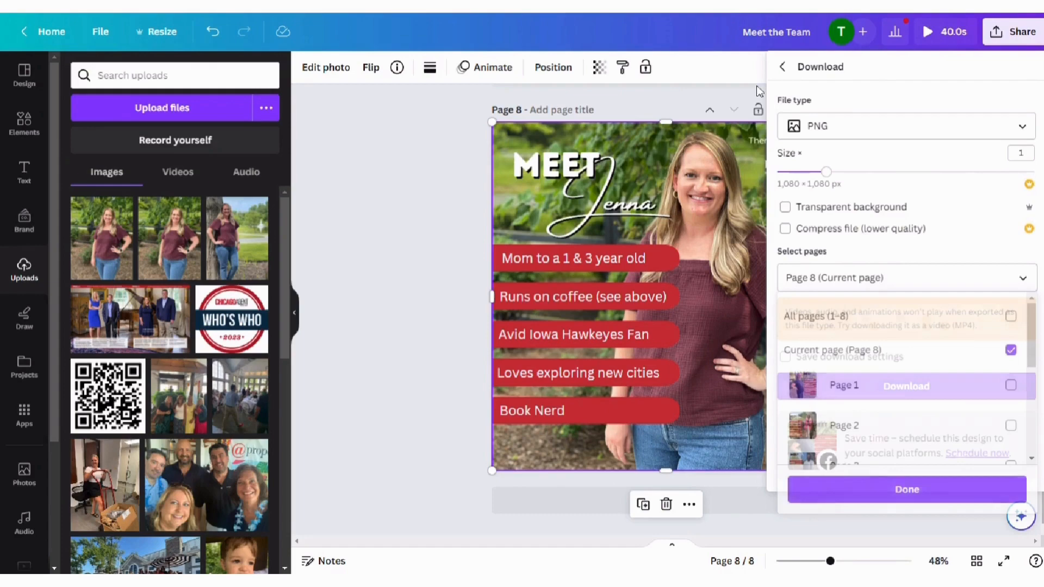
click(790, 73)
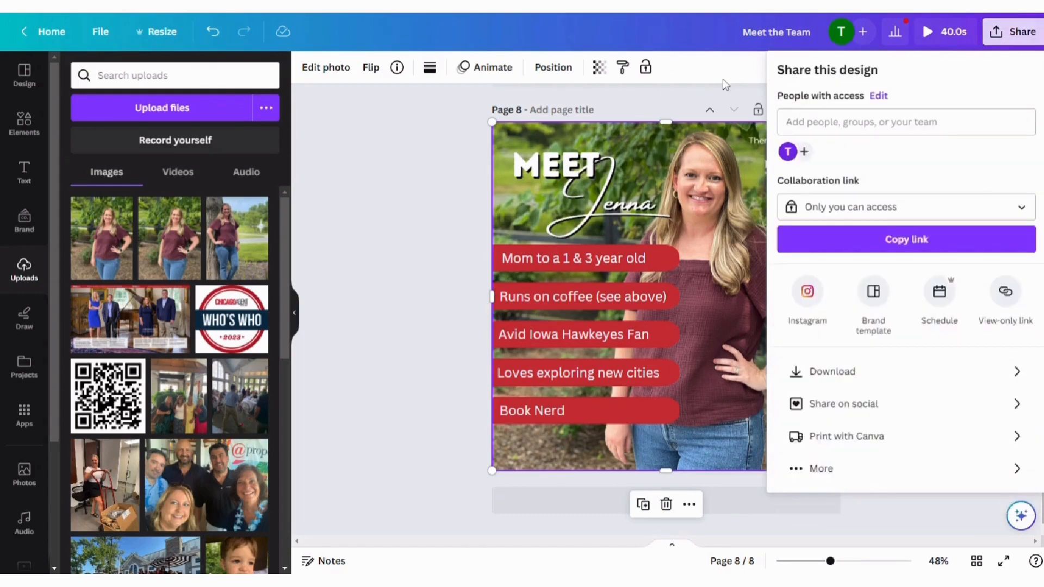
click(1012, 31)
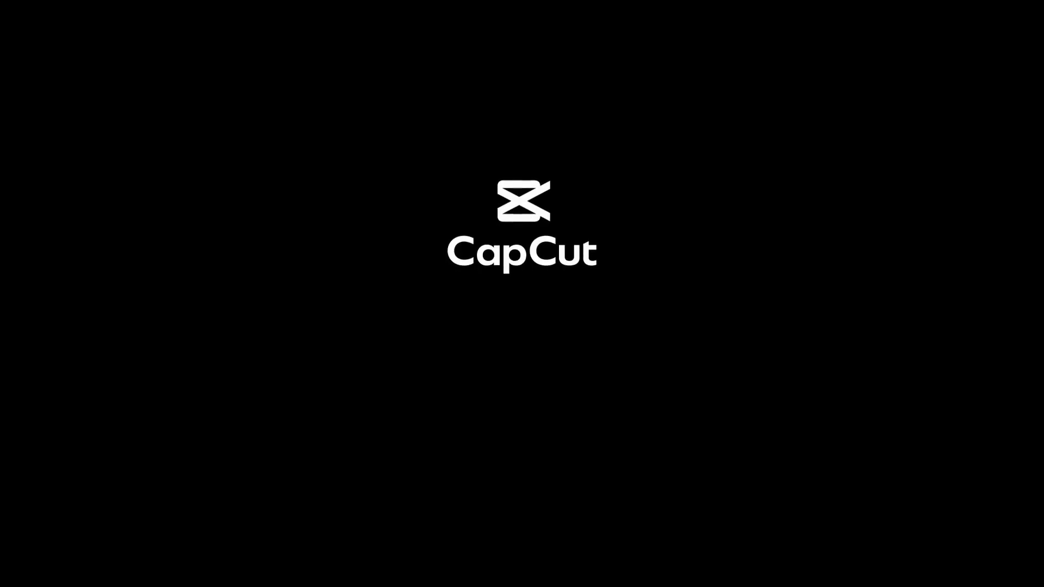